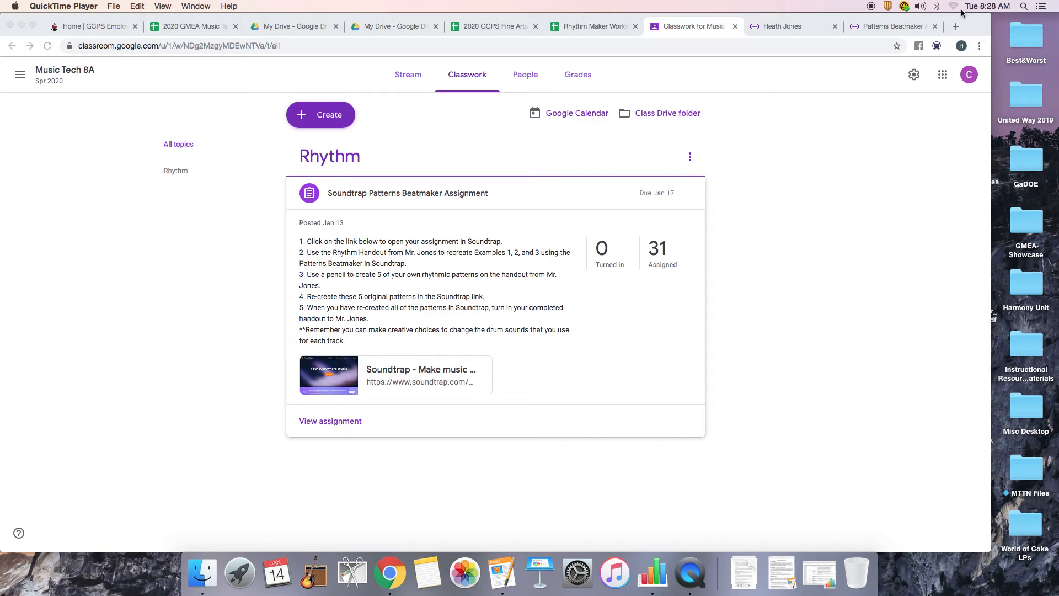
# - Switch to the Rhythm Maker Worksheet and fill the four Beat 1 cells in the Quarter Notes row with yellow
pyautogui.click(887, 26)
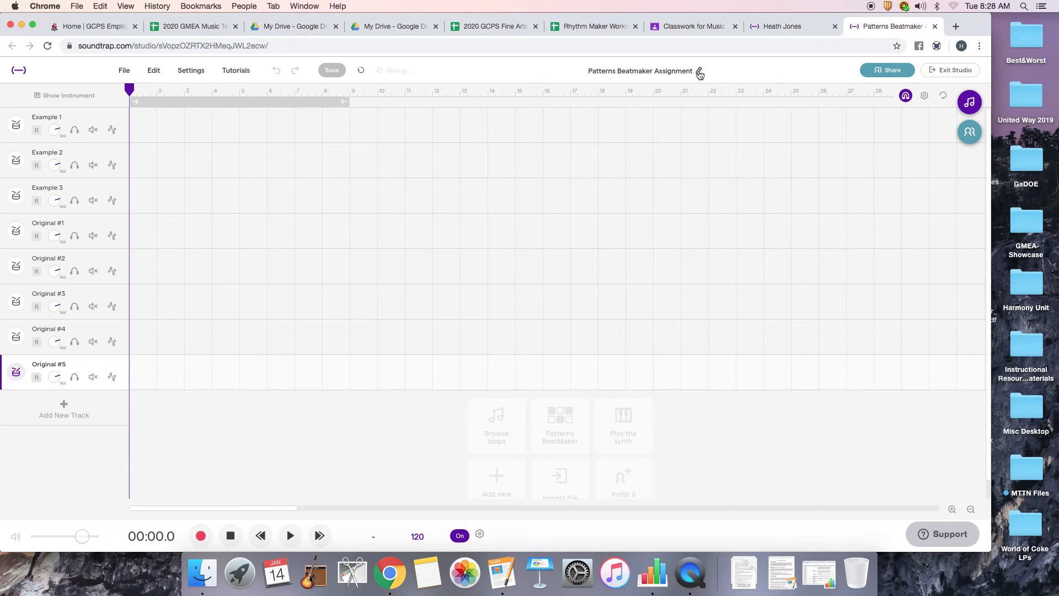
pyautogui.click(593, 28)
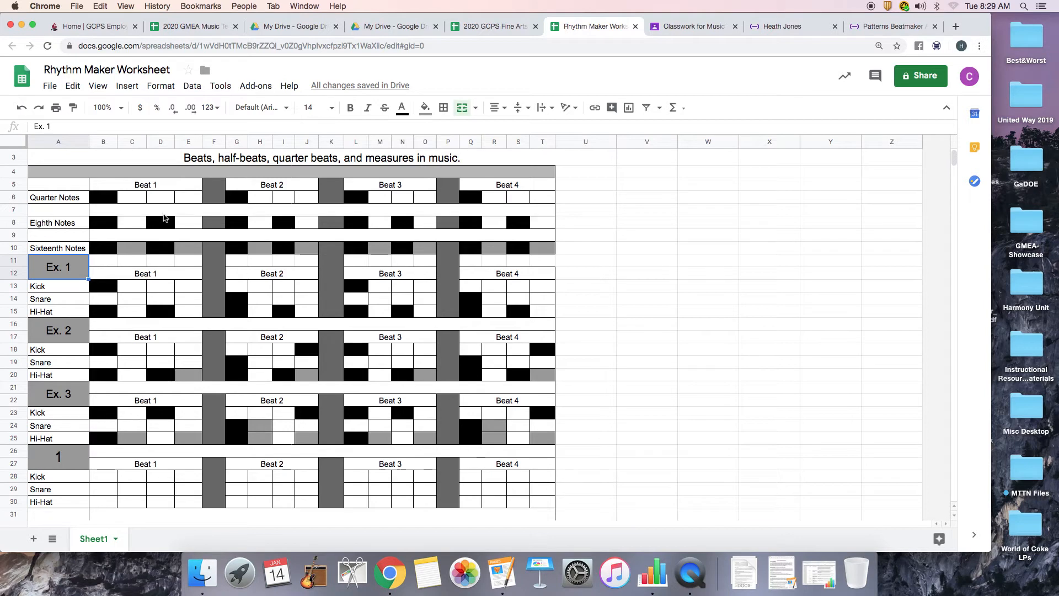
pyautogui.click(106, 199)
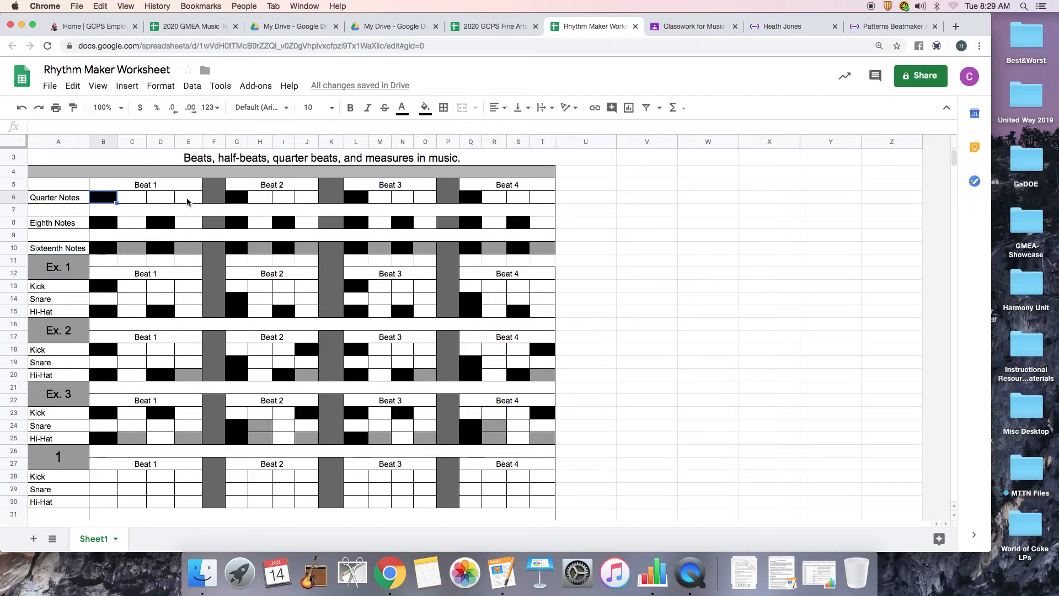
pyautogui.keyDown('shift'); pyautogui.click(187, 202); pyautogui.keyUp('shift')
pyautogui.click(426, 107)
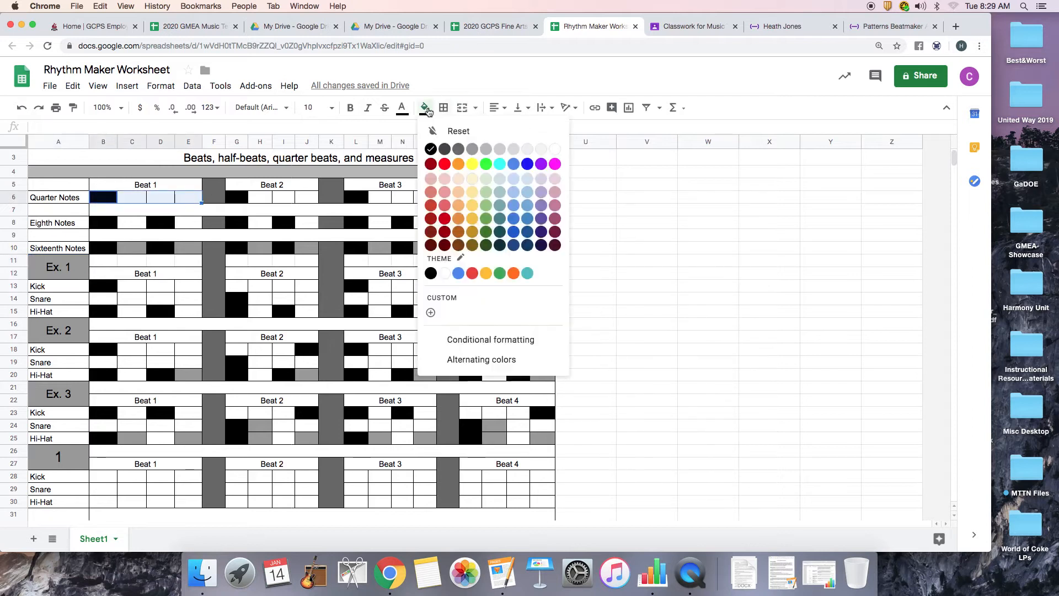
pyautogui.click(472, 164)
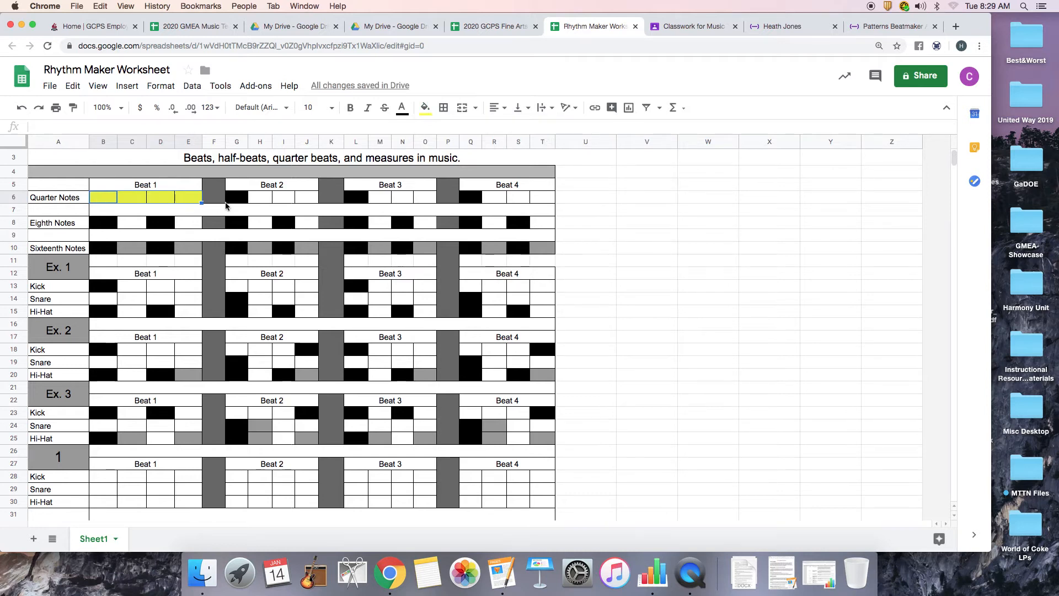
# - Fill the Quarter Notes cells of Beat 2, Beat 3 and Beat 4 with yellow, one beat at a time
pyautogui.moveTo(235, 204); pyautogui.dragTo(301, 203)
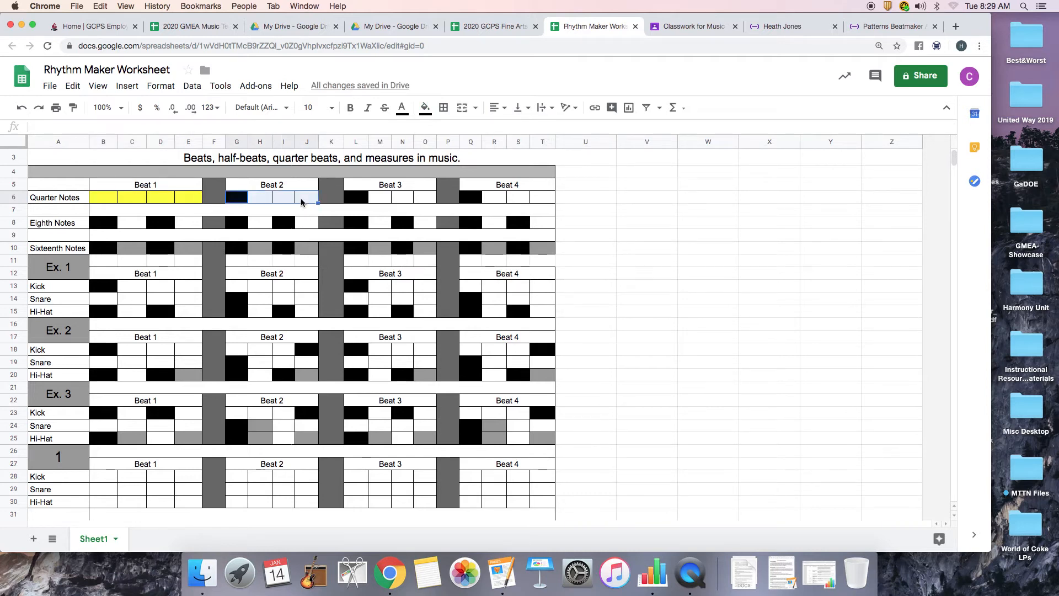
pyautogui.click(422, 109)
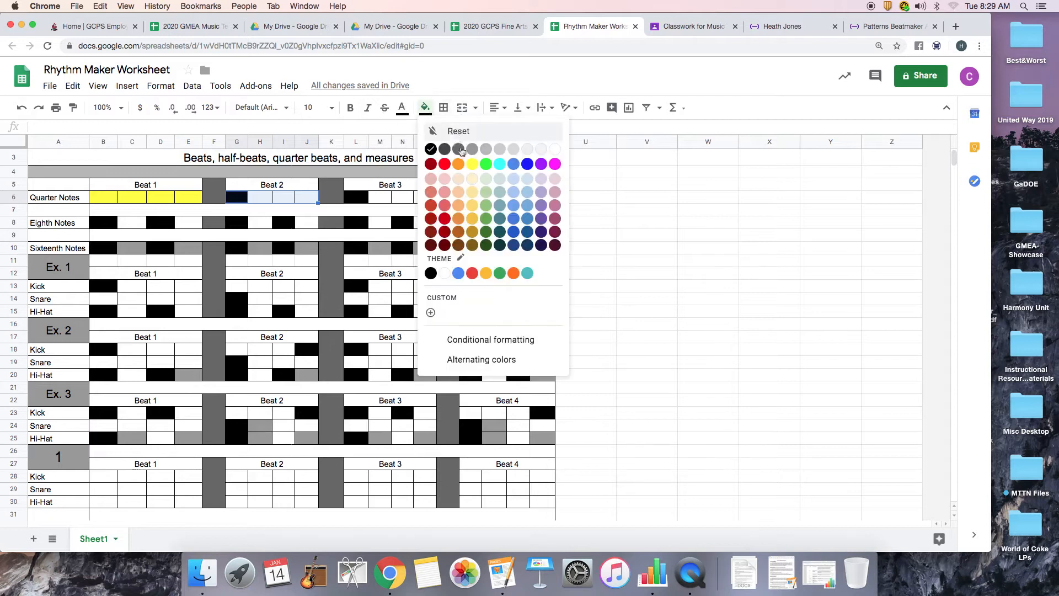
pyautogui.click(474, 168)
pyautogui.moveTo(359, 199); pyautogui.dragTo(426, 199)
pyautogui.click(425, 108)
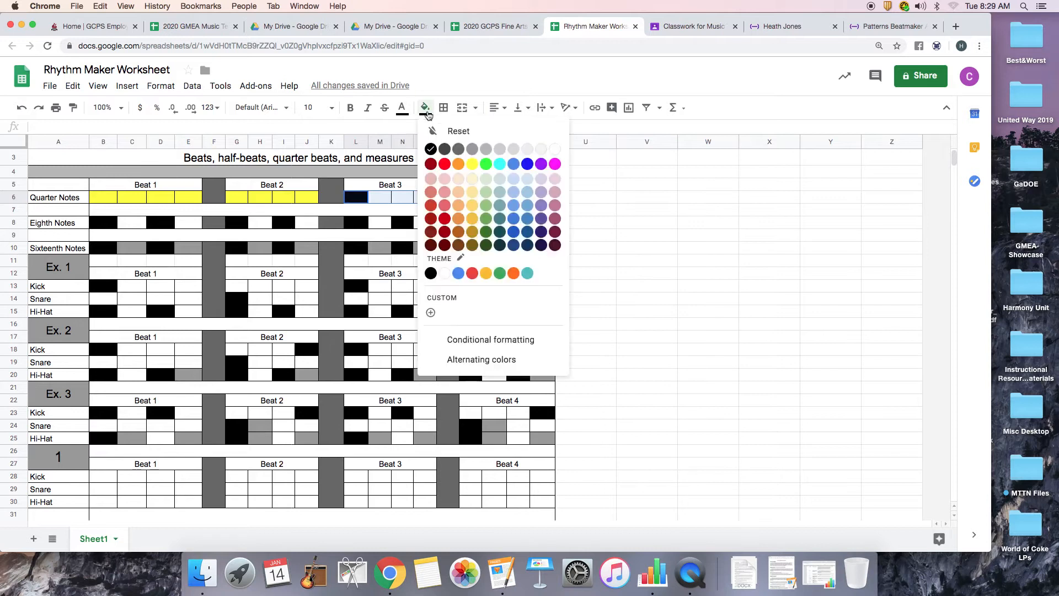
pyautogui.click(471, 167)
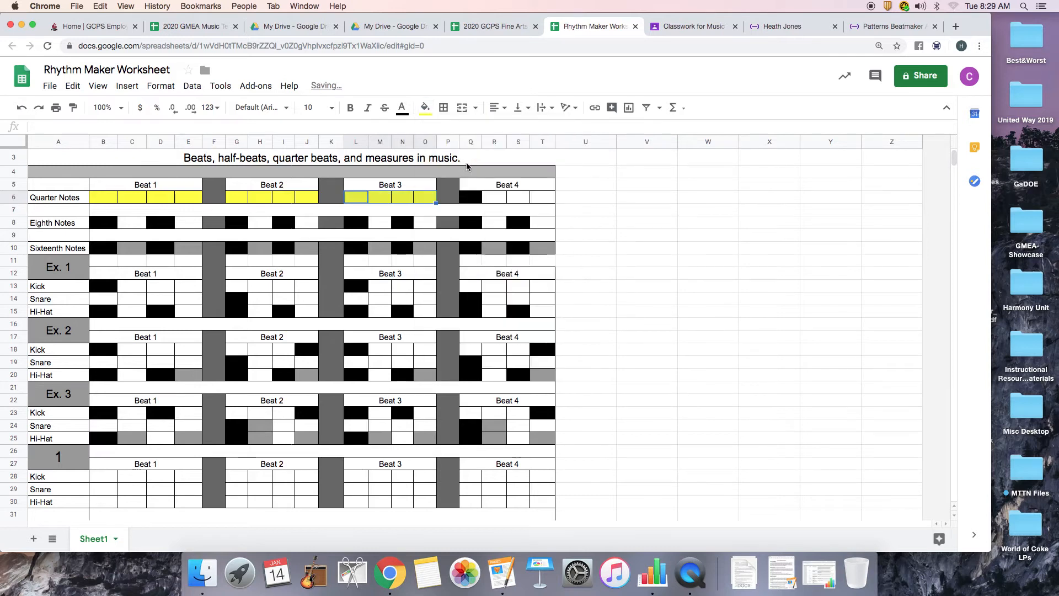
pyautogui.click(470, 197)
pyautogui.keyDown('shift'); pyautogui.click(538, 199); pyautogui.keyUp('shift')
pyautogui.click(425, 108)
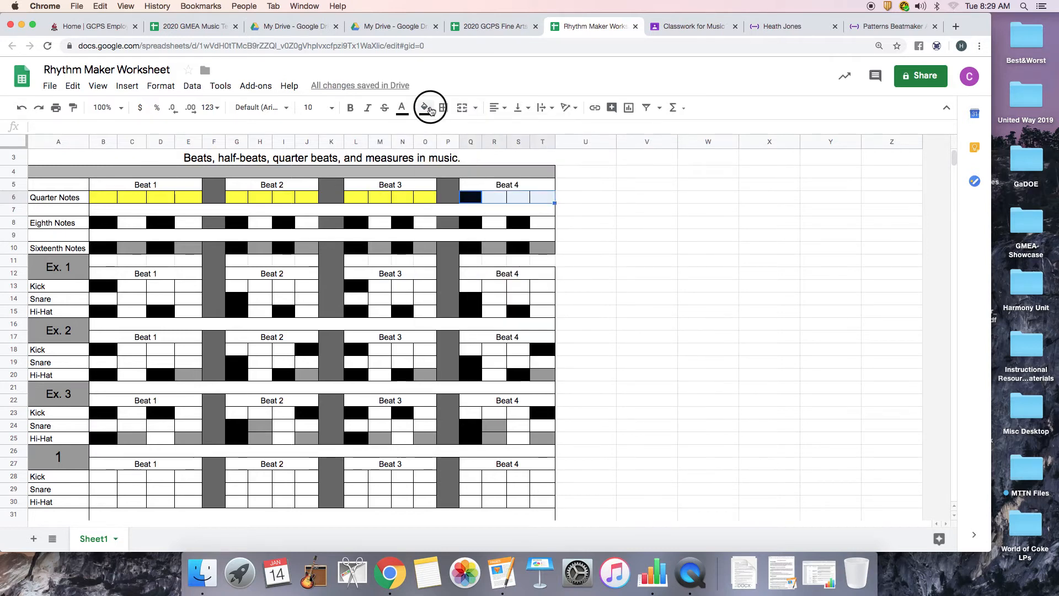
pyautogui.click(473, 164)
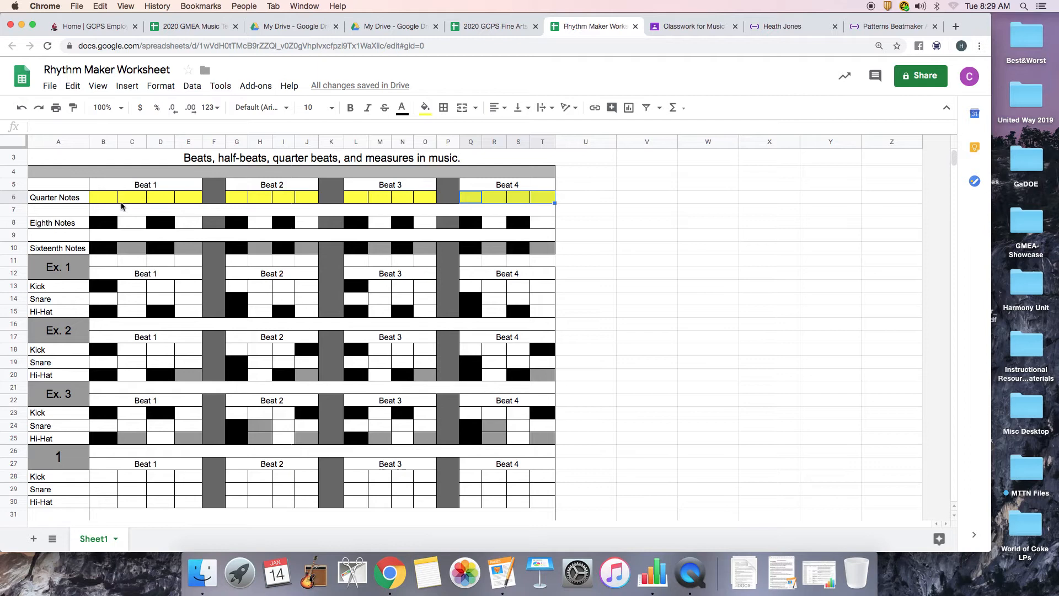
# - Undo the four yellow fills in the Quarter Notes row
pyautogui.press('super+z')
pyautogui.press('super+z')
pyautogui.press('super+z')
pyautogui.press('super+z')
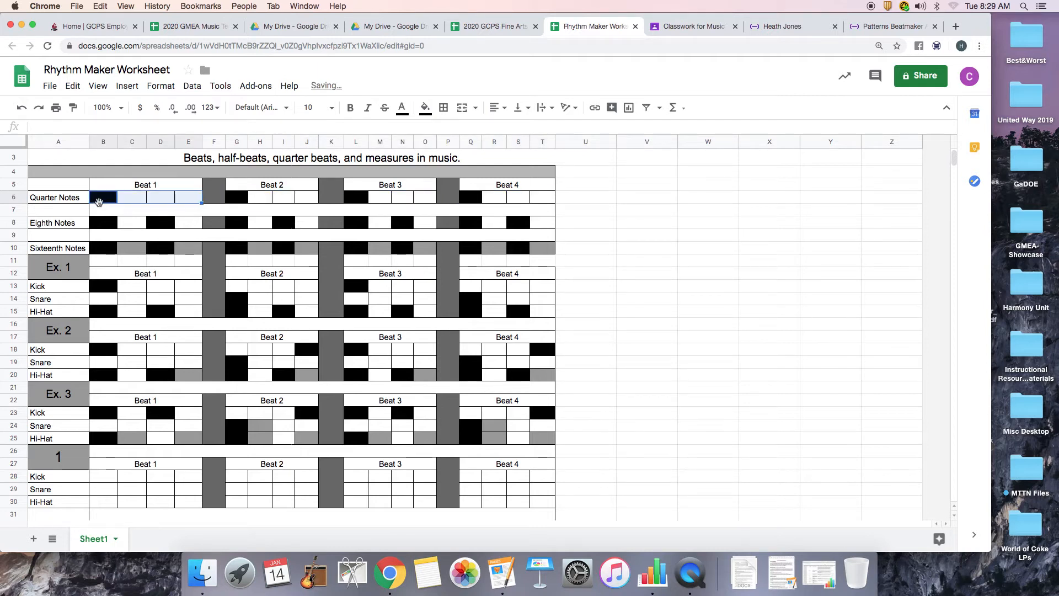
# - Select the Ex. 1 pattern block across all four beats, down to its Hi-Hat row, to review it
pyautogui.click(122, 209)
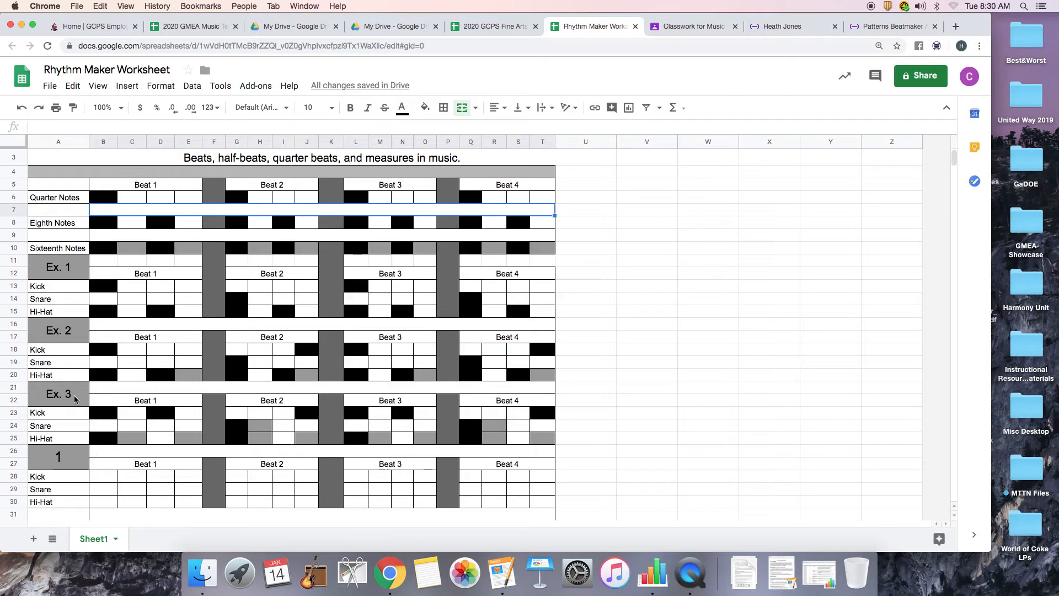
pyautogui.click(96, 261)
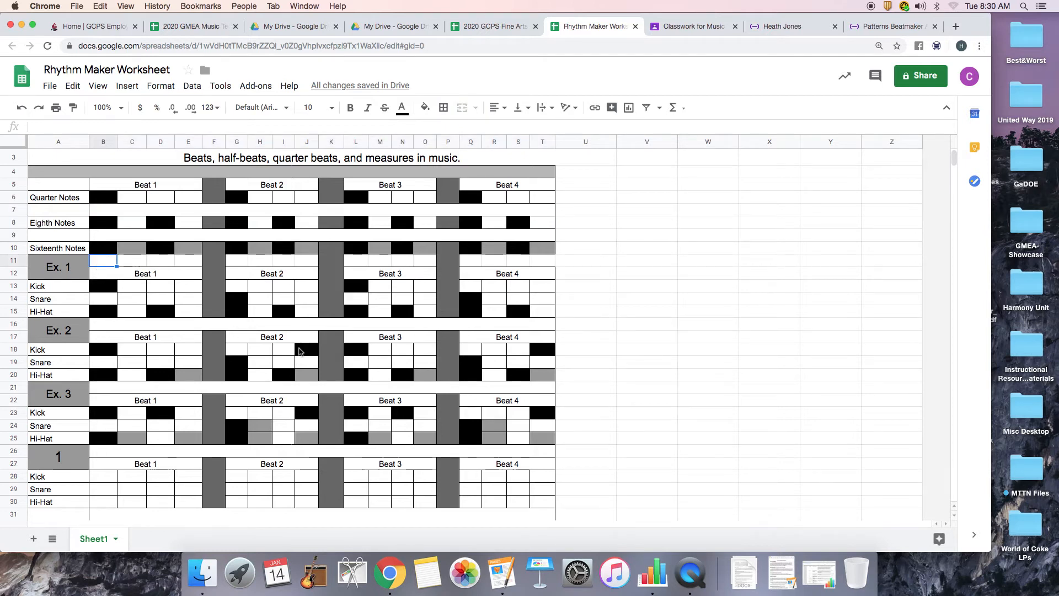
pyautogui.keyDown('shift'); pyautogui.click(549, 309); pyautogui.keyUp('shift')
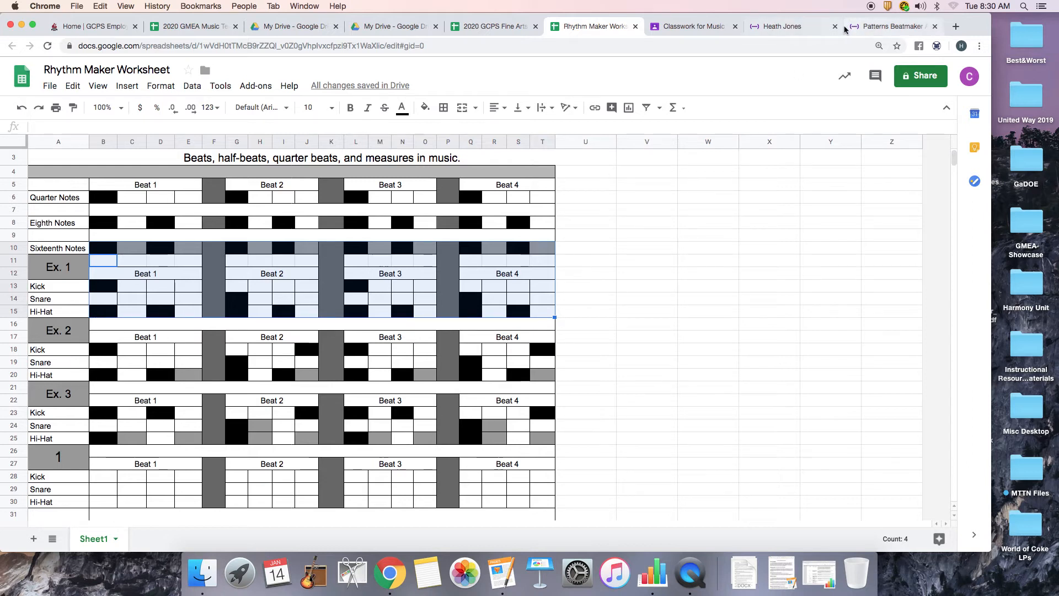
# - Switch to the Soundtrap project, open the Patterns BeatMaker and make Example 1 the active track
pyautogui.click(879, 27)
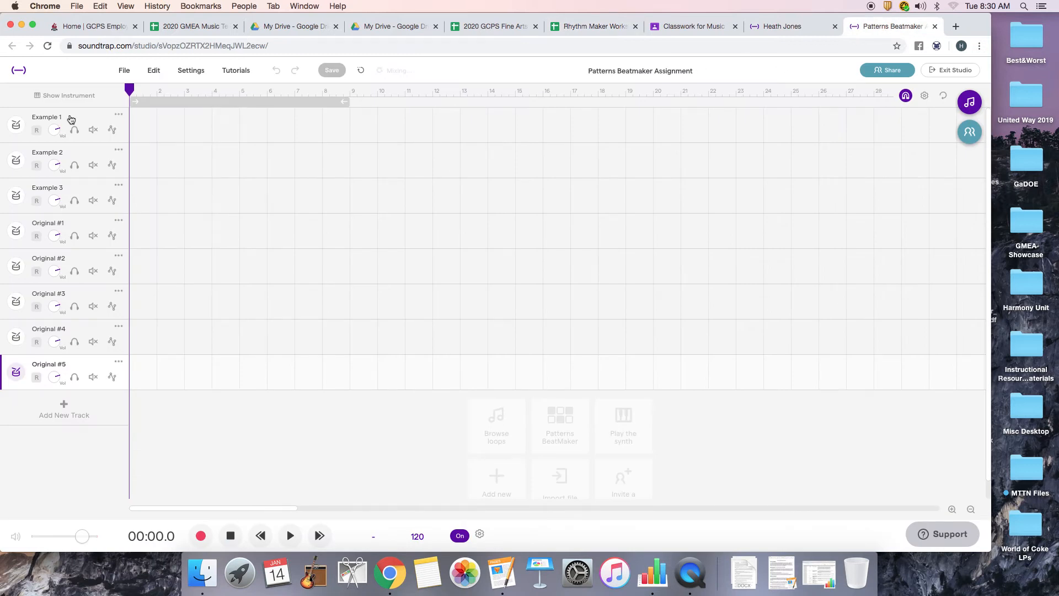
pyautogui.click(88, 119)
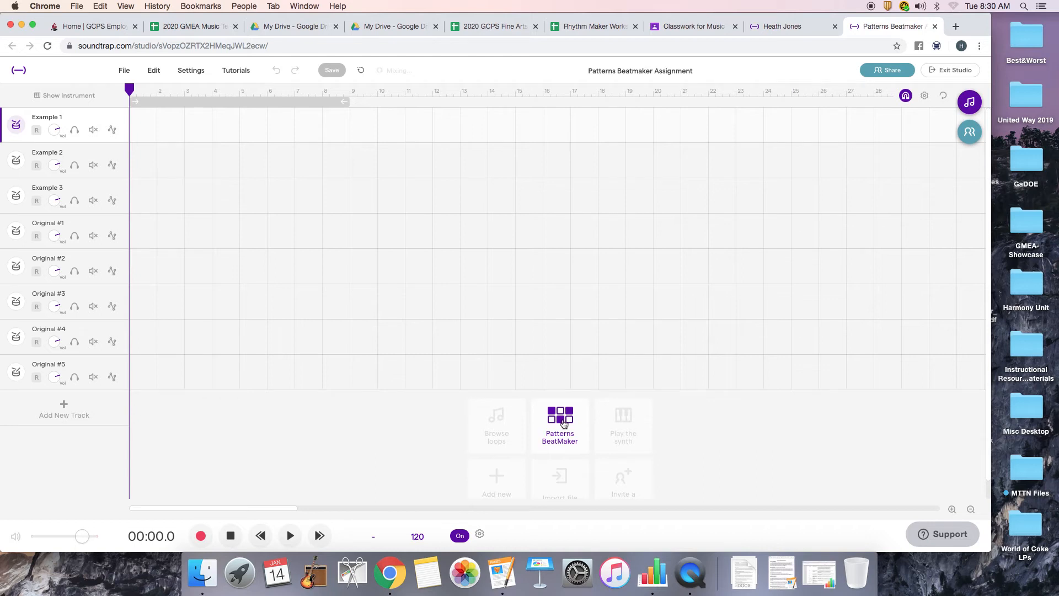
pyautogui.click(563, 423)
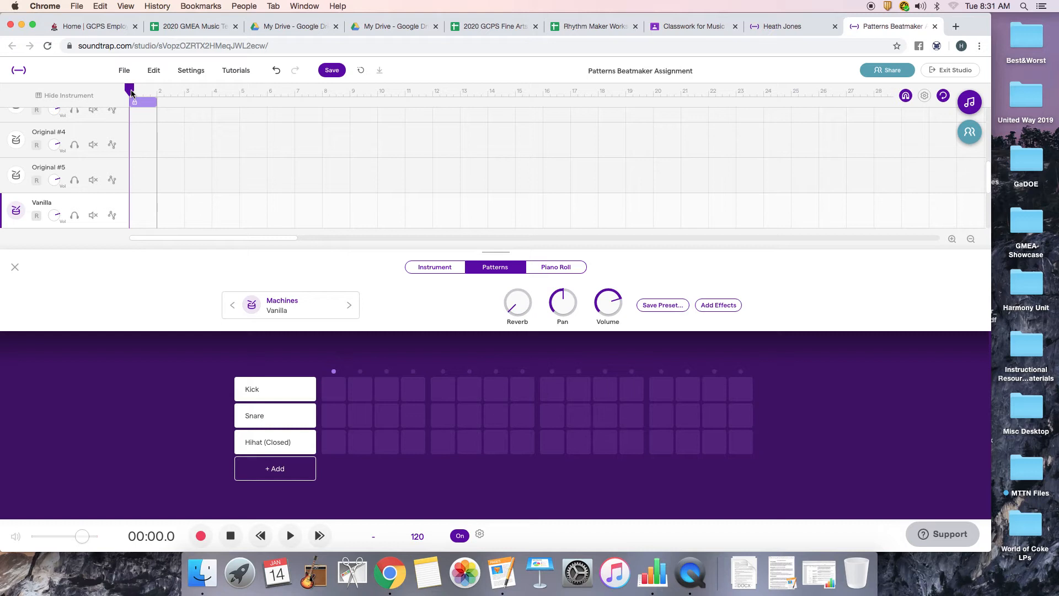
pyautogui.scroll(5, 155, 132)
pyautogui.scroll(3, 155, 132)
pyautogui.click(92, 119)
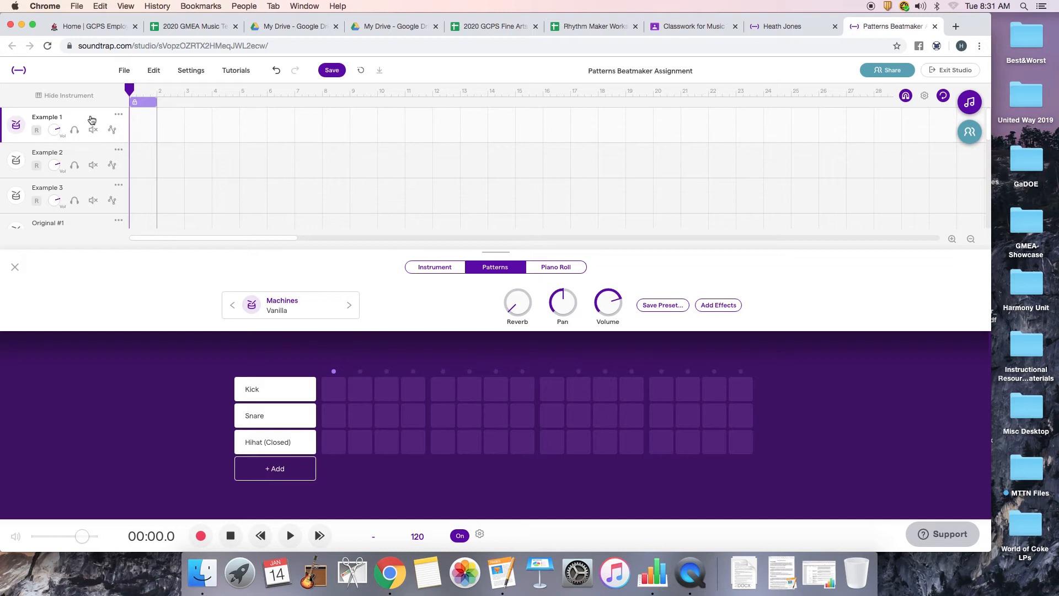
# - Enter Beat 1 of Example 1: a kick on step 1 and closed hi-hats on steps 1 and 3
pyautogui.click(334, 389)
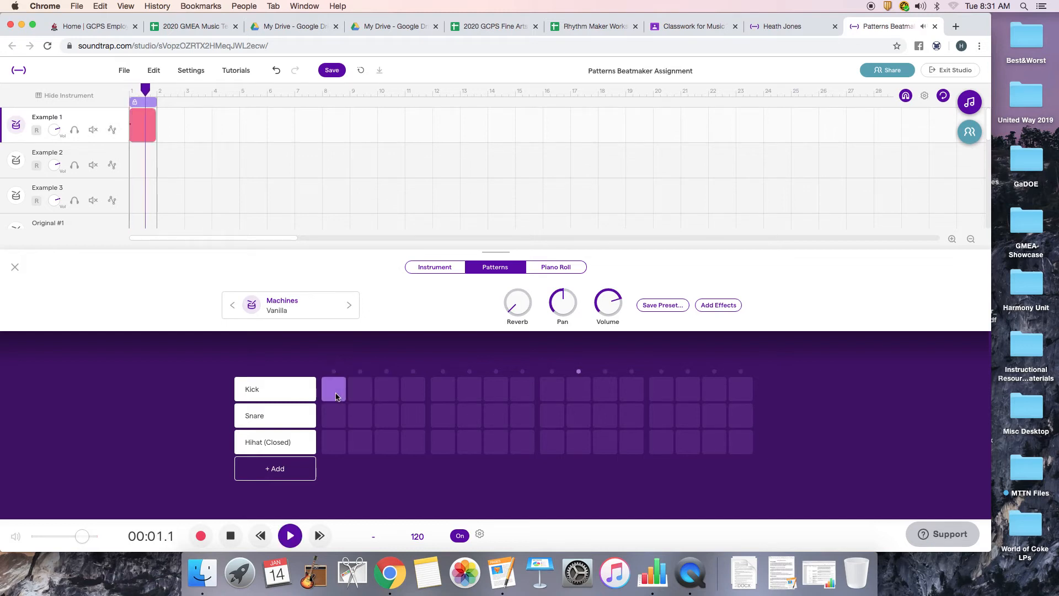
pyautogui.click(334, 445)
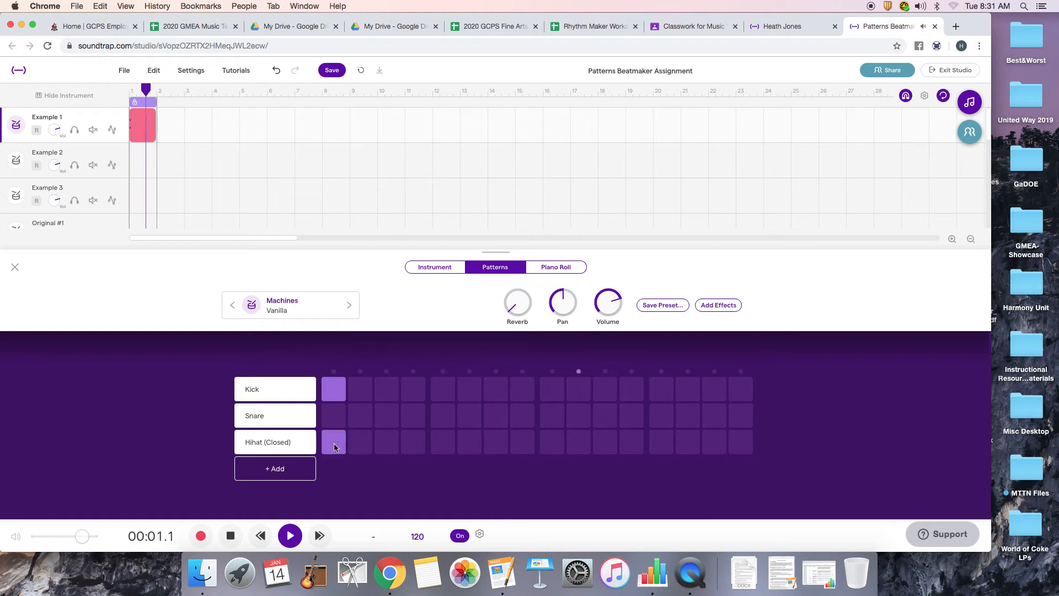
pyautogui.click(389, 442)
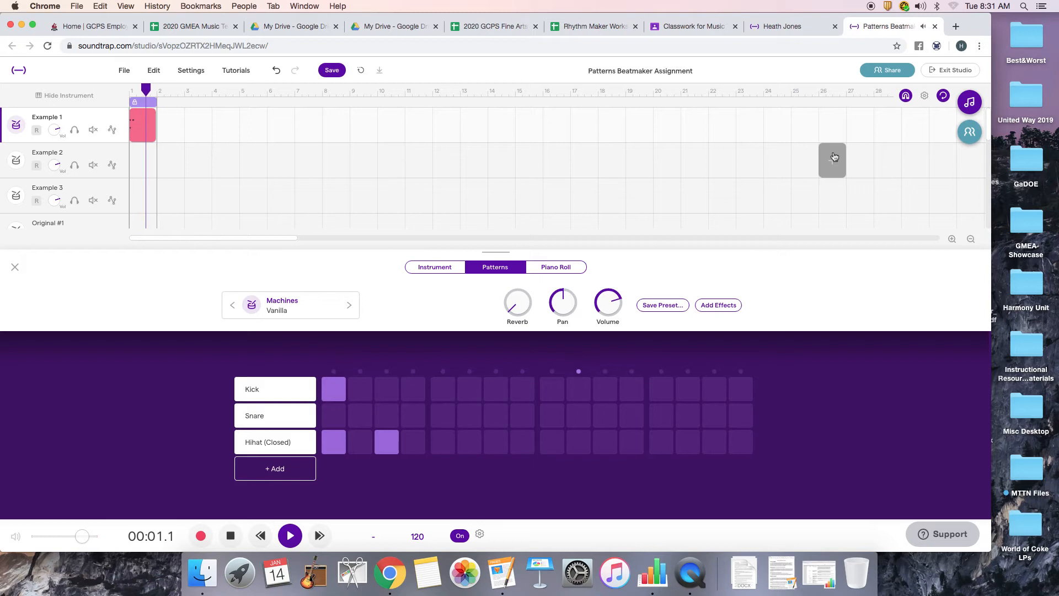
# - Check Ex. 1 in the worksheet and enter its Beat 2: a snare on step 5, closed hi-hats on steps 5 and 7
pyautogui.click(596, 25)
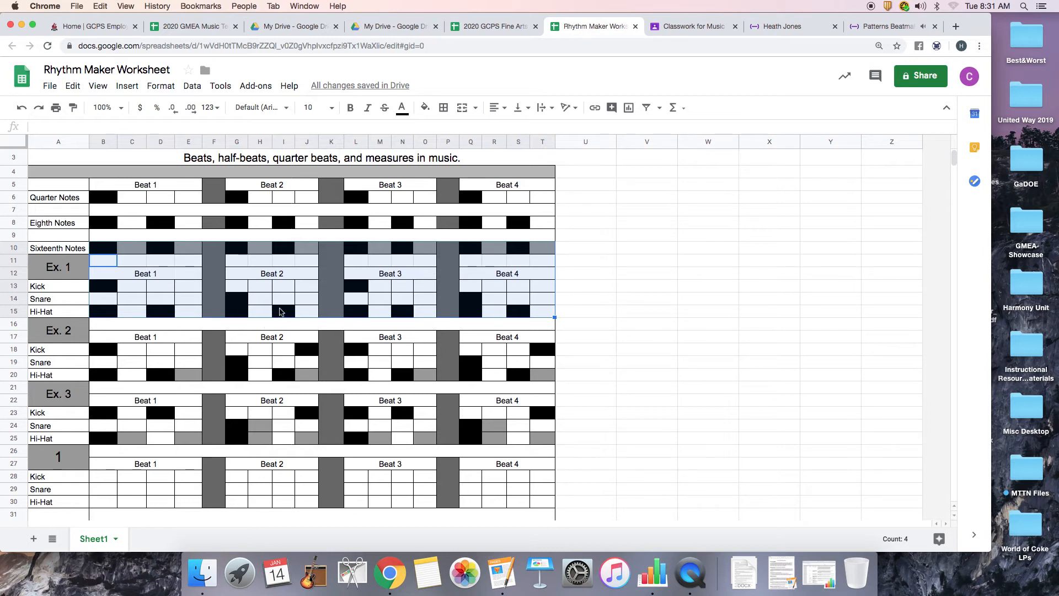
pyautogui.click(879, 26)
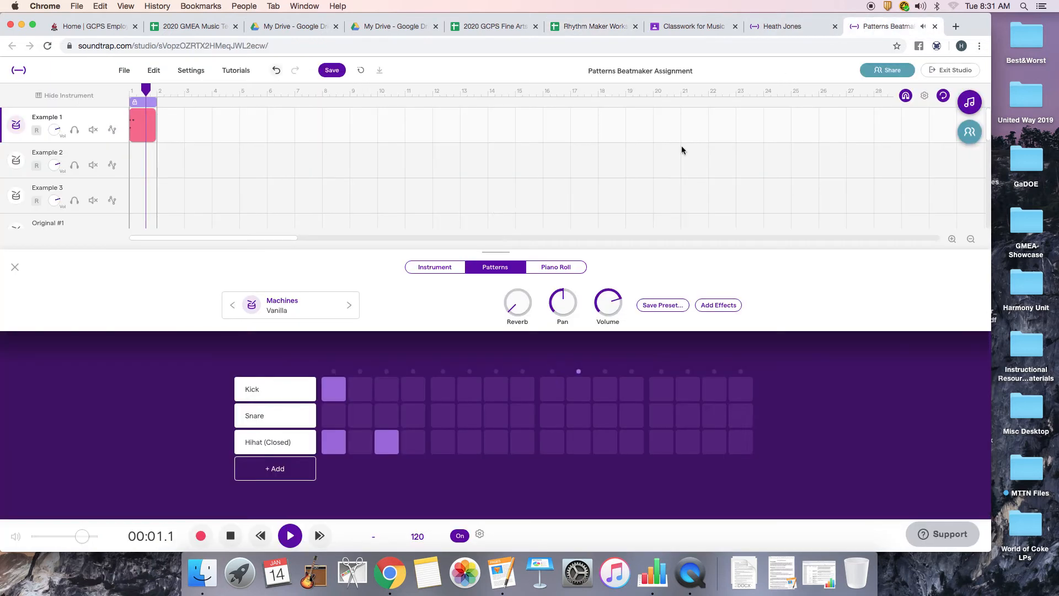
pyautogui.click(443, 417)
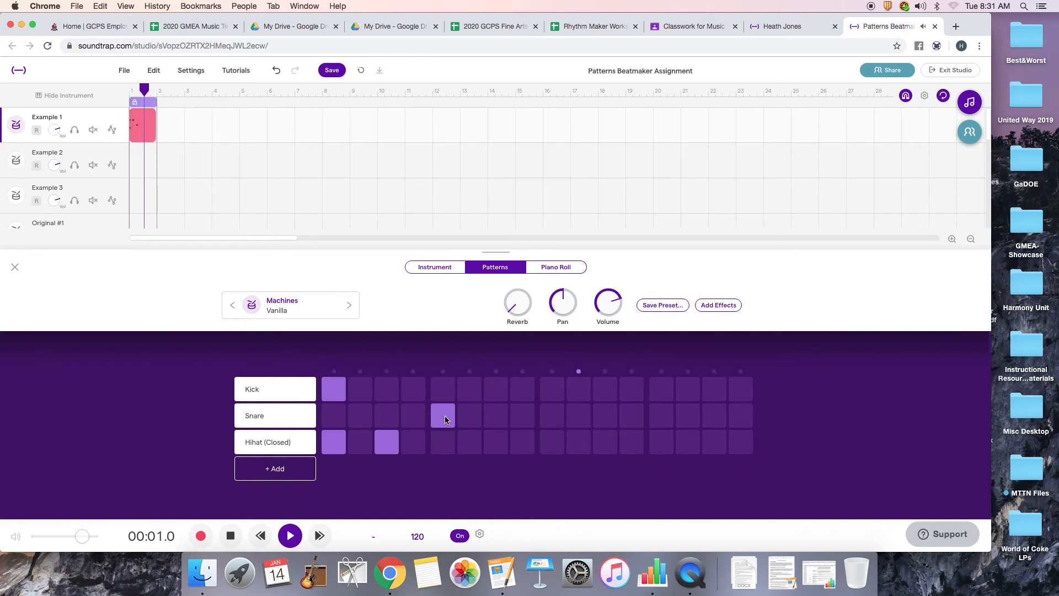
pyautogui.click(443, 442)
pyautogui.click(494, 442)
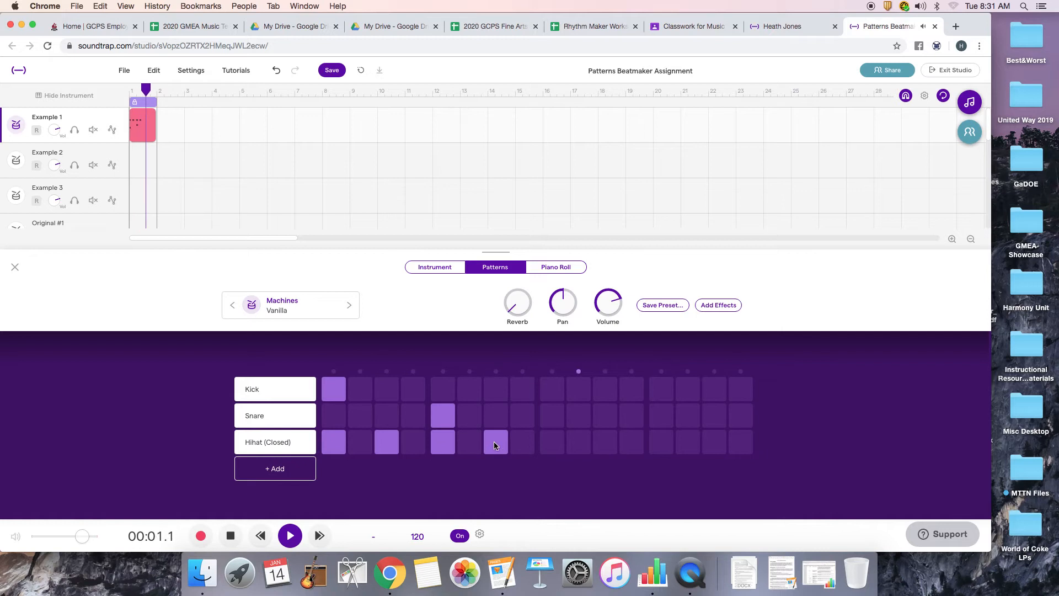
# - Check Ex. 1 in the worksheet and enter its Beat 3: a kick on step 9, closed hi-hats on steps 9 and 11
pyautogui.click(609, 26)
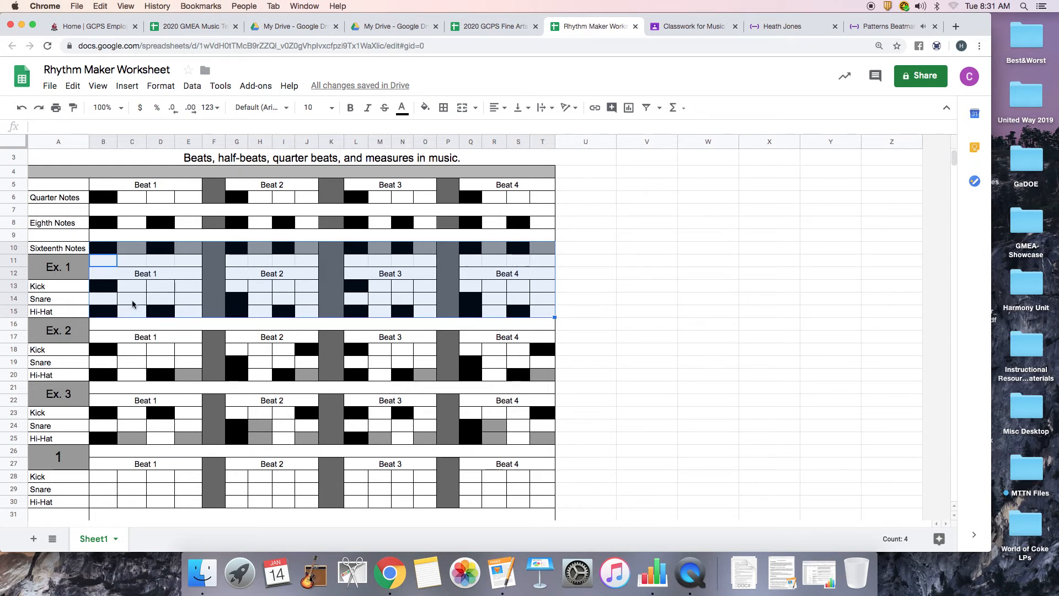
pyautogui.click(888, 27)
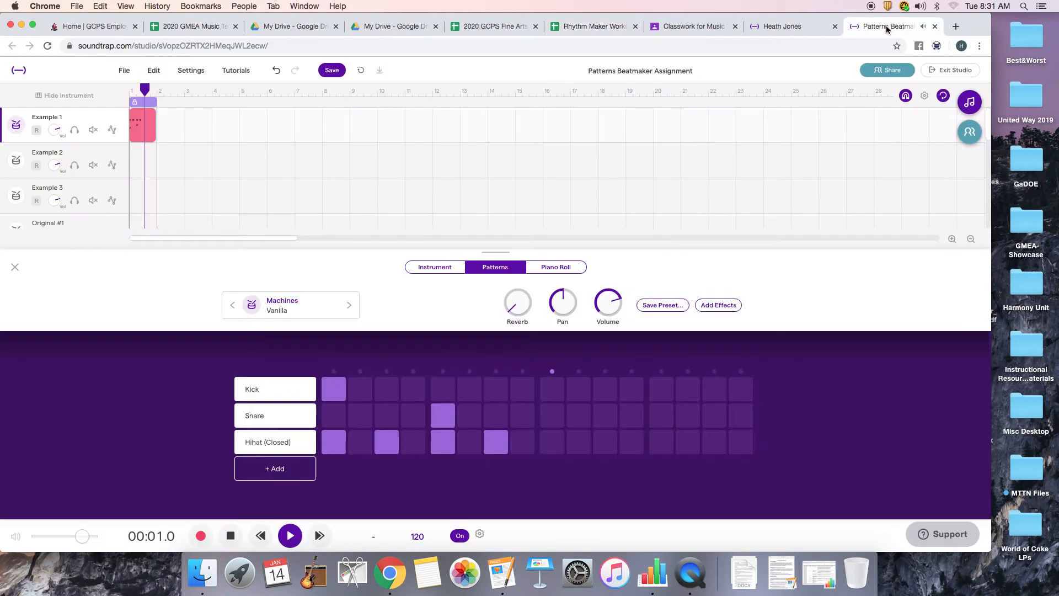
pyautogui.click(556, 396)
pyautogui.click(555, 439)
pyautogui.click(603, 444)
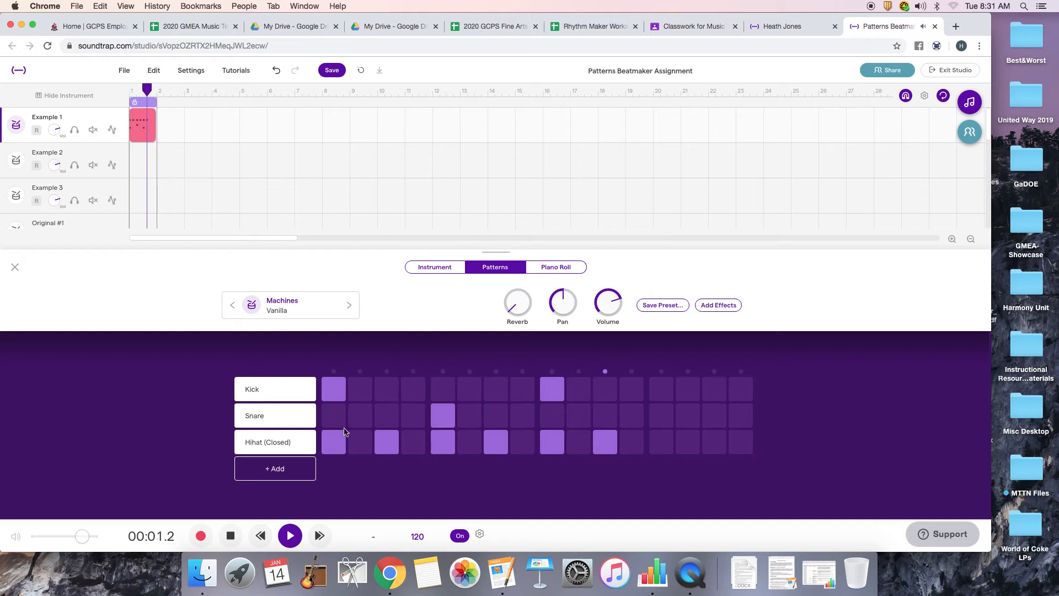
# - Complete Example 1 from the worksheet with a snare on step 13 and closed hi-hats on steps 13 and 15, and stop playback
pyautogui.click(622, 23)
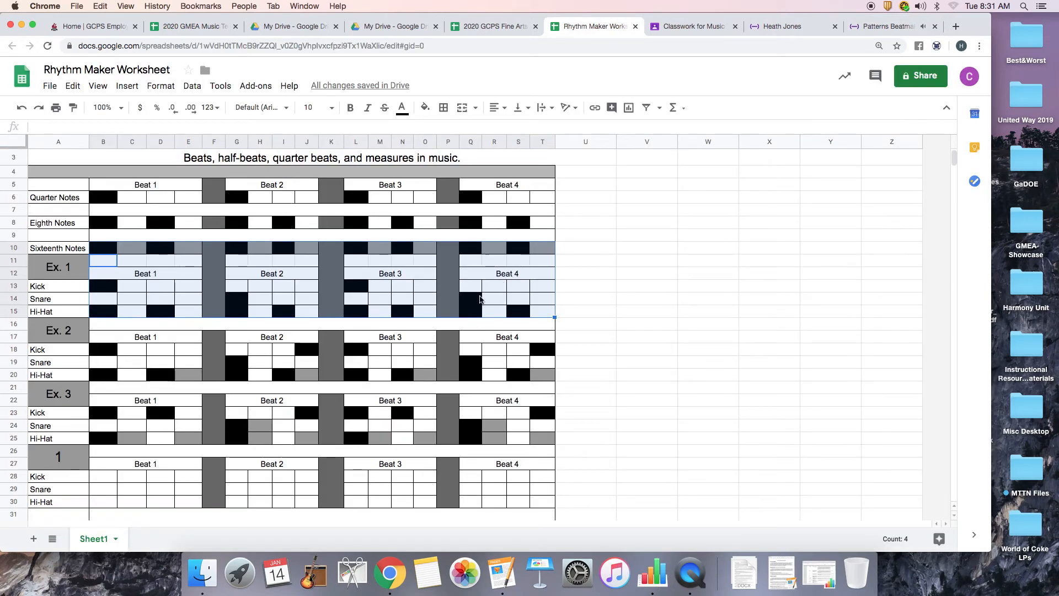
pyautogui.click(873, 30)
pyautogui.click(662, 416)
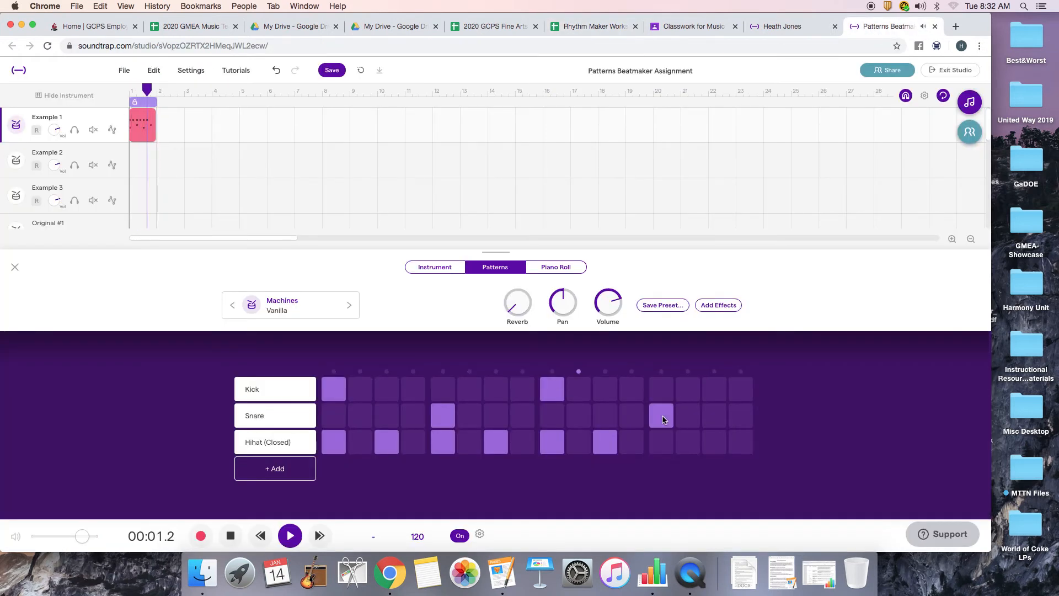
pyautogui.click(661, 442)
pyautogui.click(714, 442)
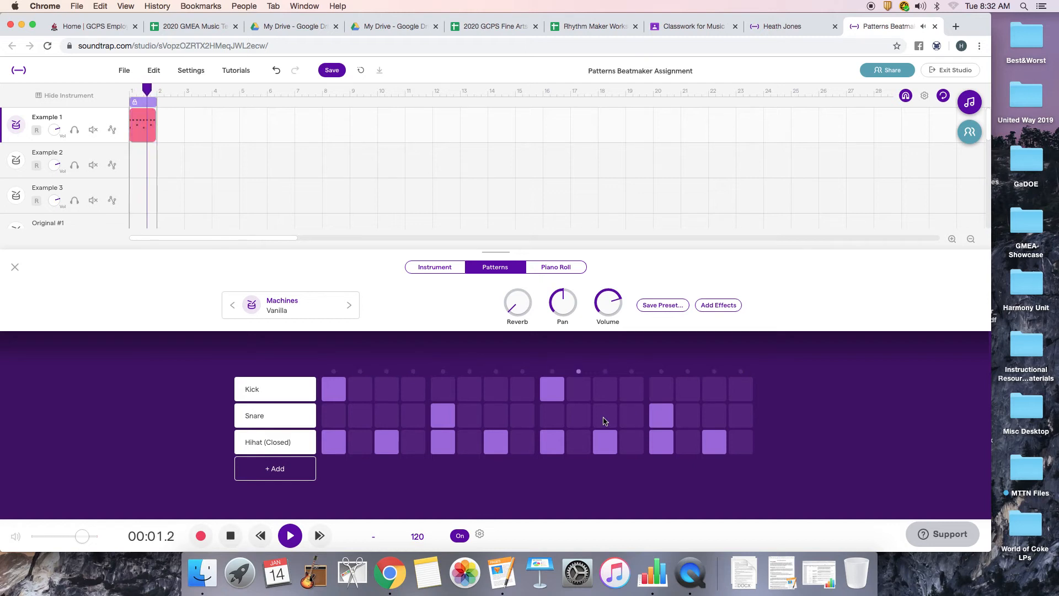
pyautogui.press('space')
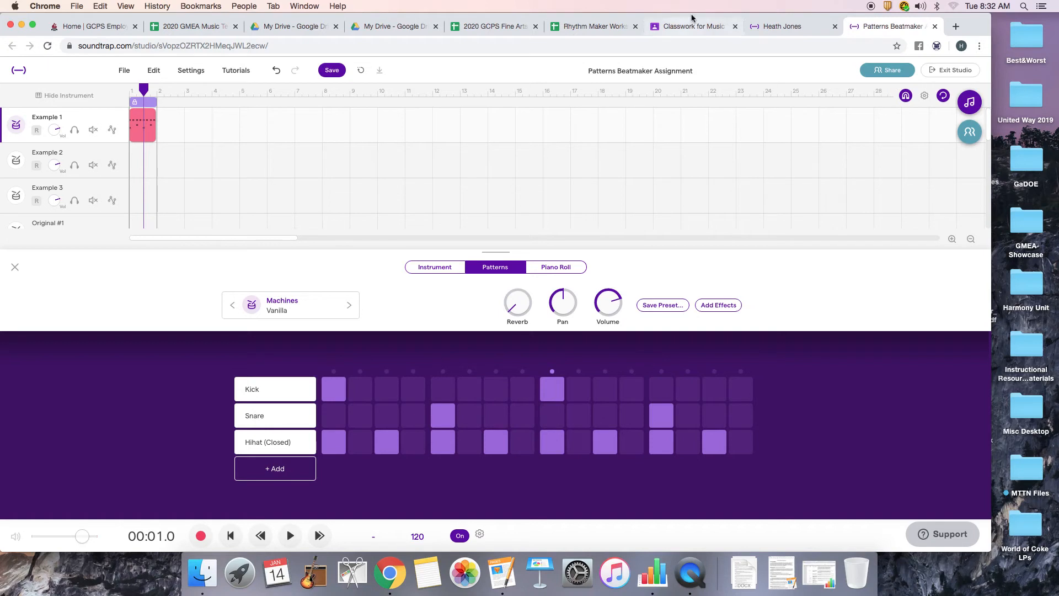
# - Switch to the Rhythm Maker Worksheet and select the whole Ex. 2 block, rows 16 to 20, to read its pattern
pyautogui.click(599, 26)
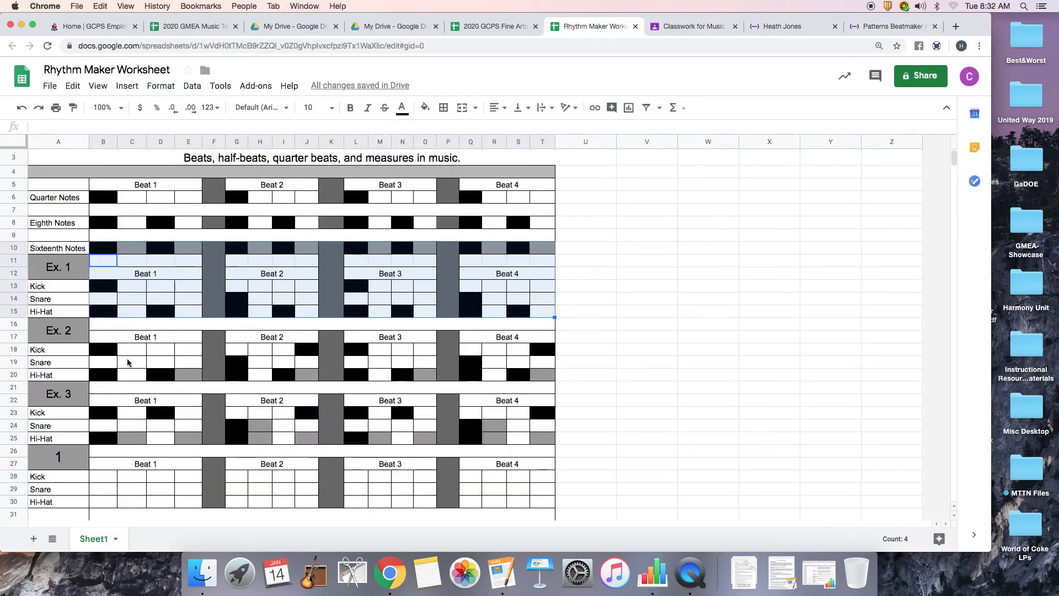
pyautogui.click(94, 327)
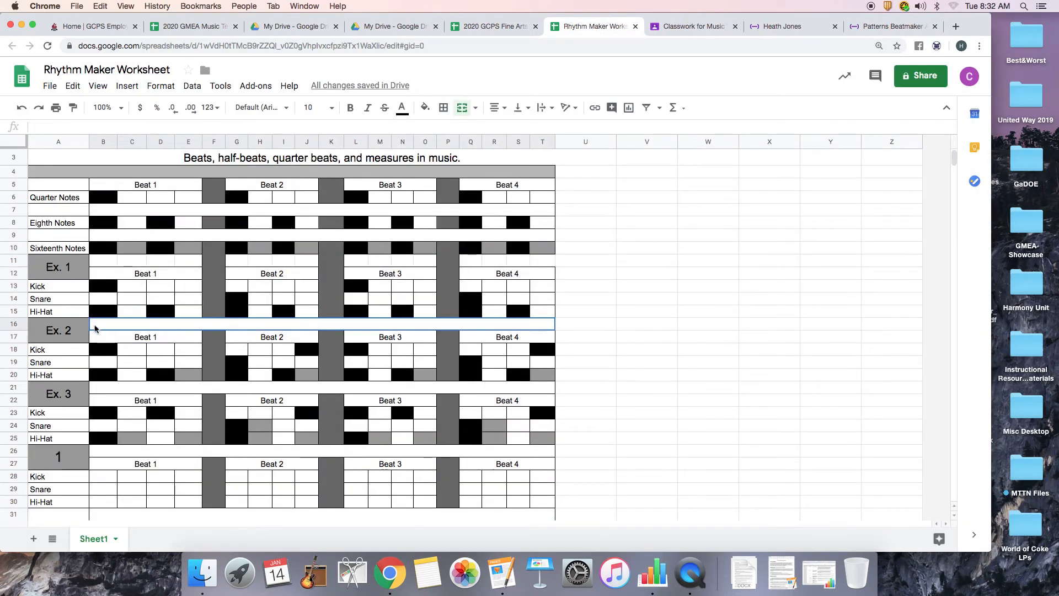
pyautogui.keyDown('shift'); pyautogui.click(548, 378); pyautogui.keyUp('shift')
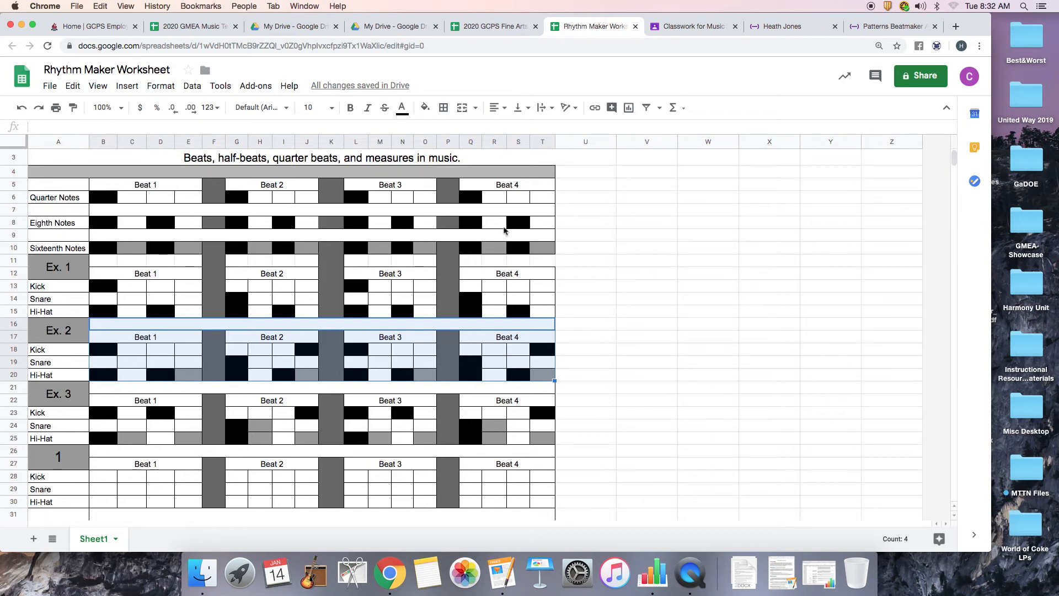
# - Enter Beat 1 of Ex. 2 on Soundtrap's Example 2 track: a kick on step 1, closed hi-hats on steps 1, 3 and 4
pyautogui.click(889, 29)
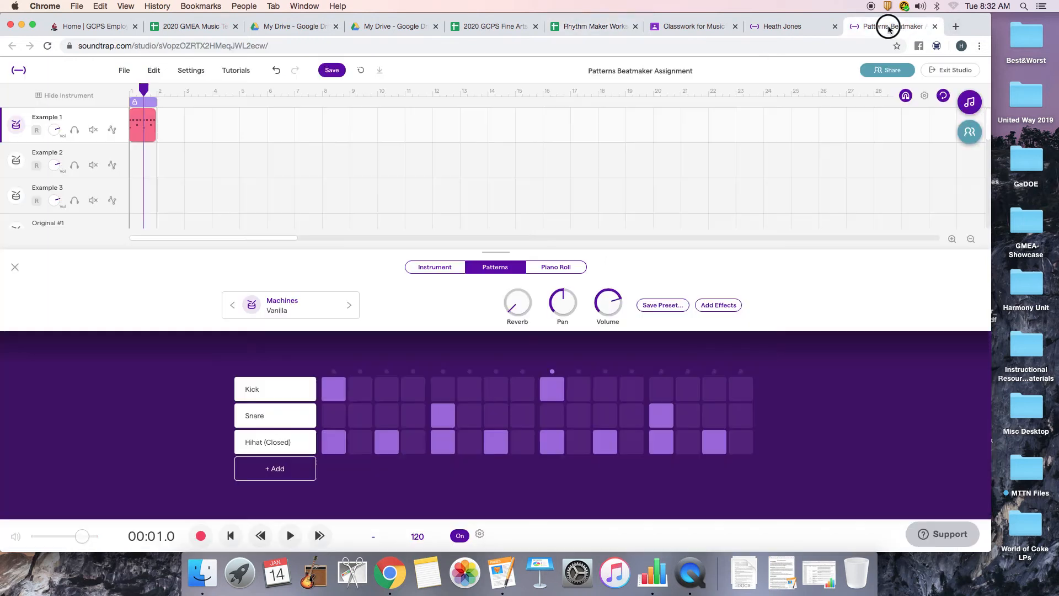
pyautogui.click(80, 154)
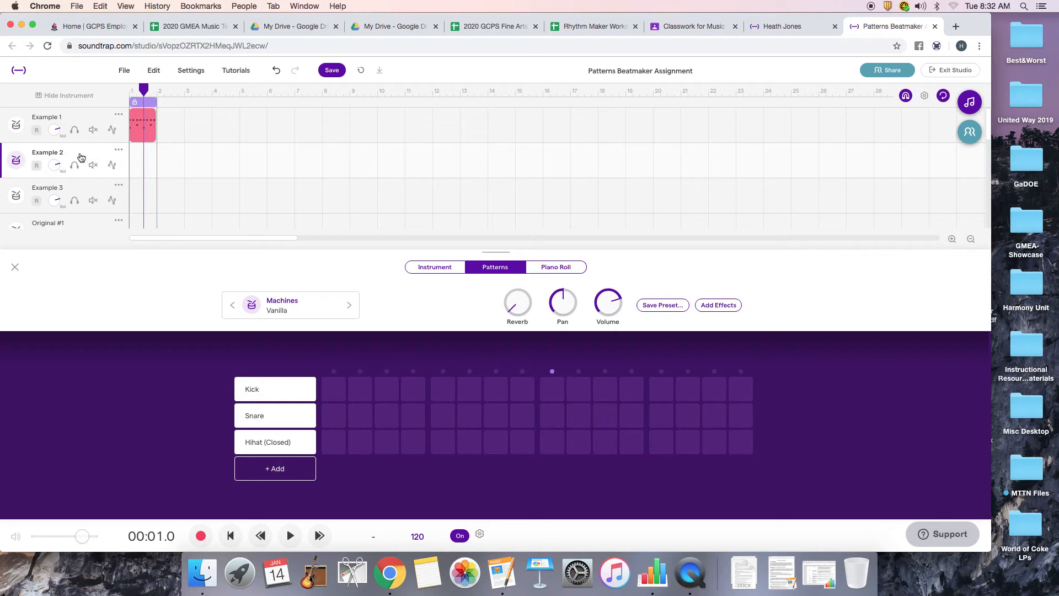
pyautogui.click(334, 390)
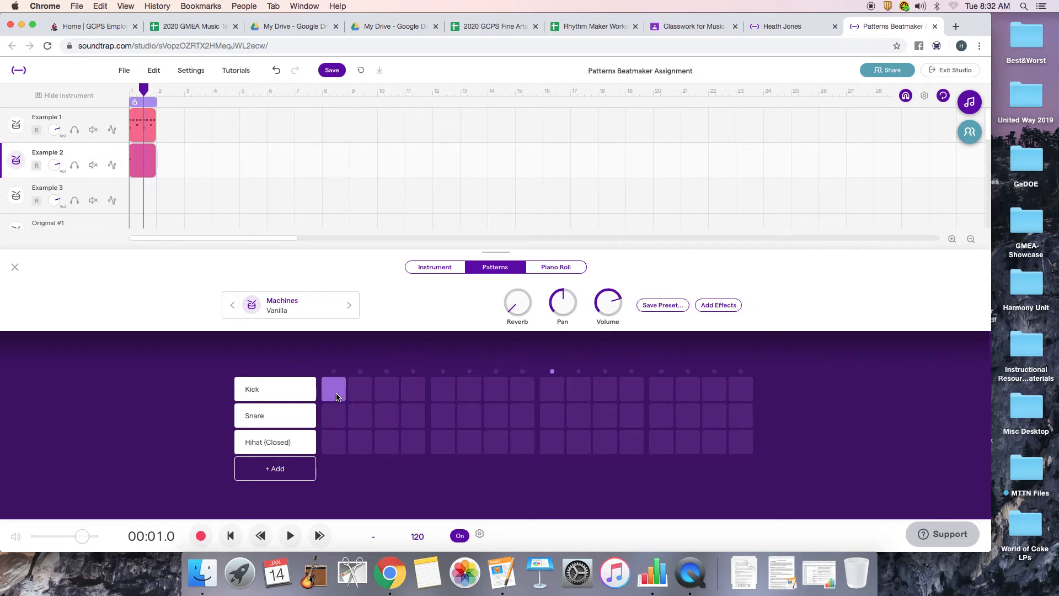
pyautogui.click(334, 444)
pyautogui.click(387, 448)
pyautogui.click(413, 443)
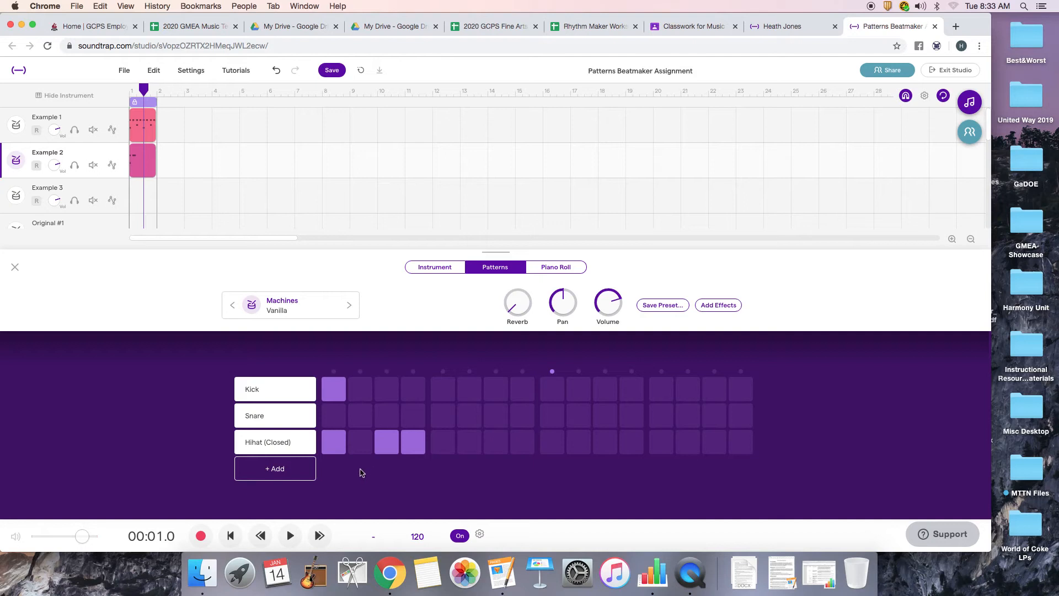
# - Play the loop briefly, stop it, and mute the Example 1 track
pyautogui.press('space')
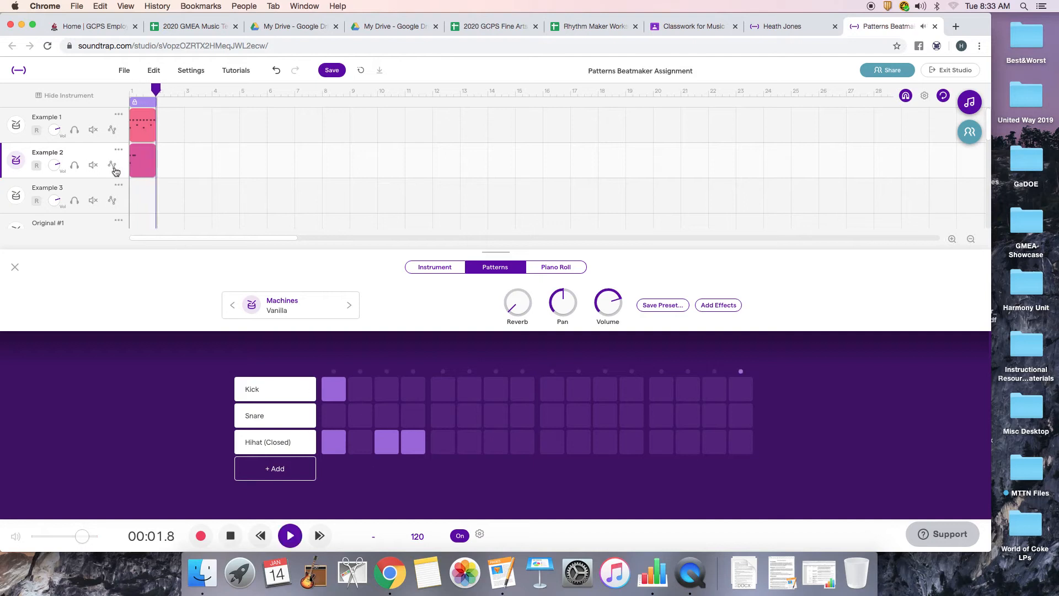
pyautogui.press('space')
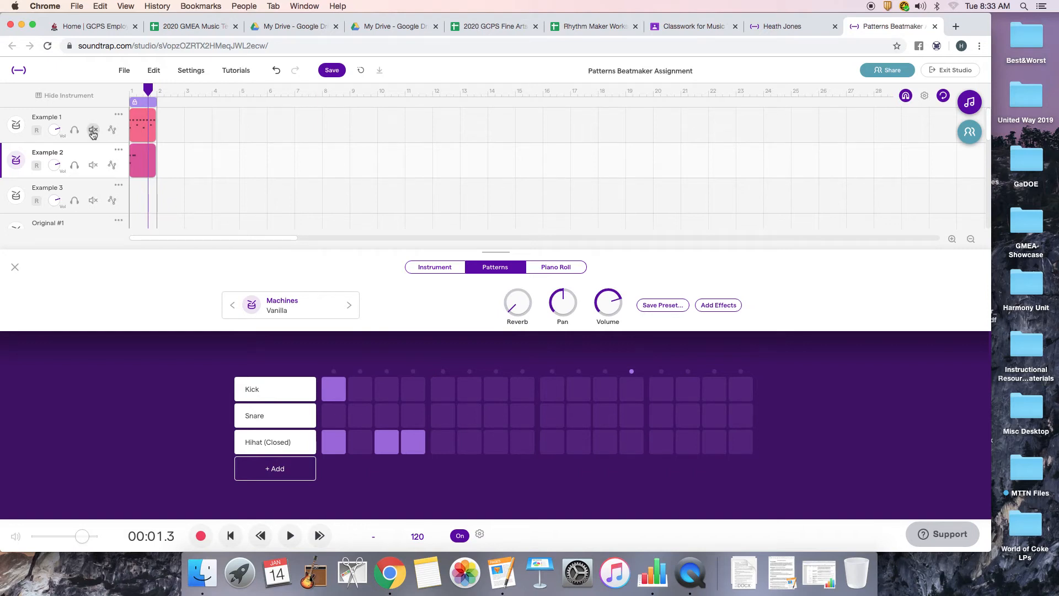
pyautogui.click(93, 131)
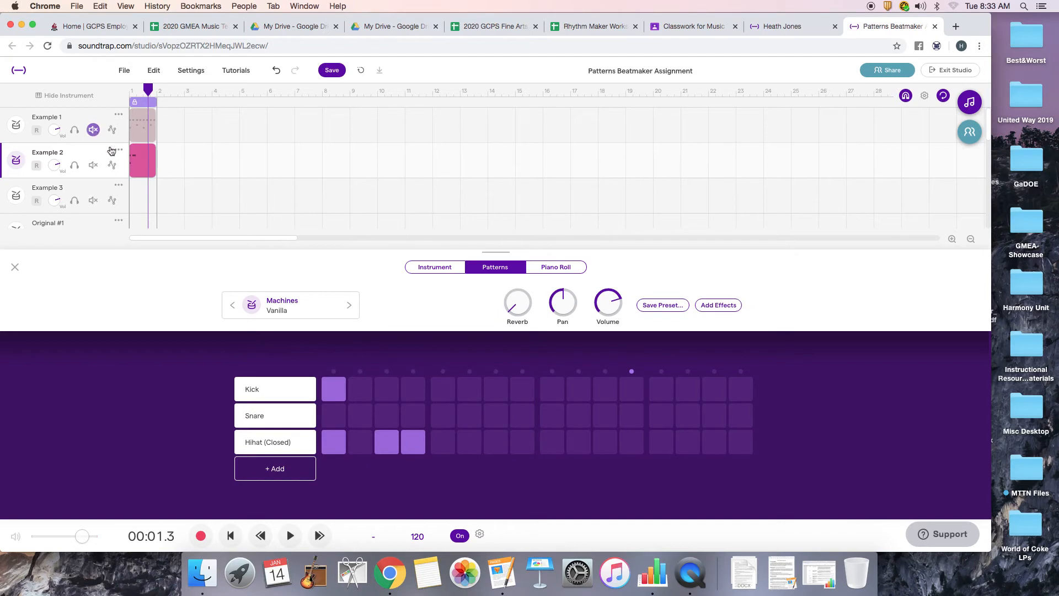
# - Check Ex. 2 in the worksheet and enter its Beat 2: a snare on step 5, closed hi-hats on 5, 7 and 8, a kick on 8
pyautogui.click(607, 25)
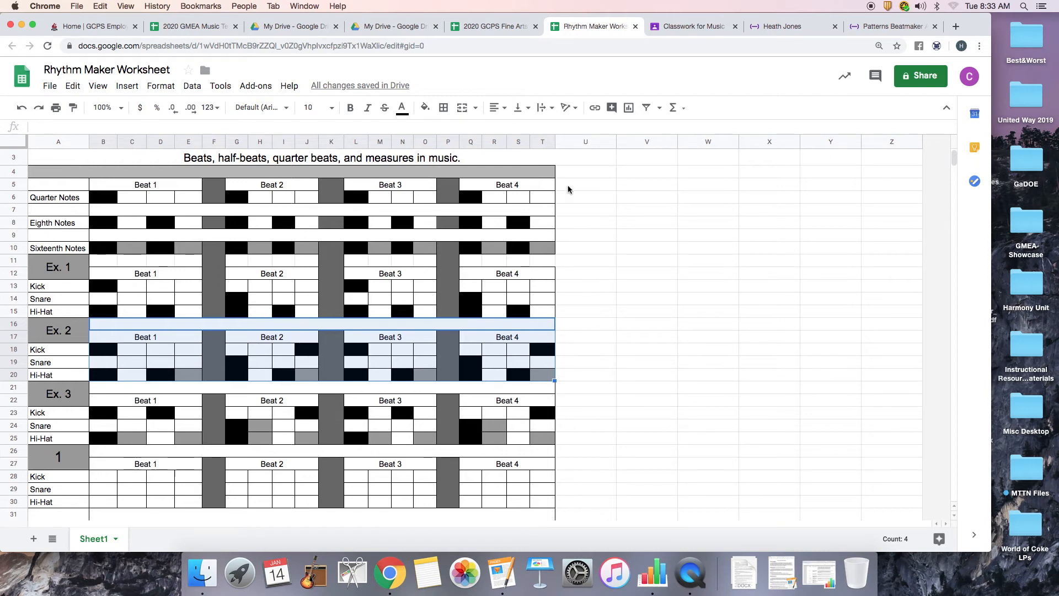
pyautogui.click(886, 28)
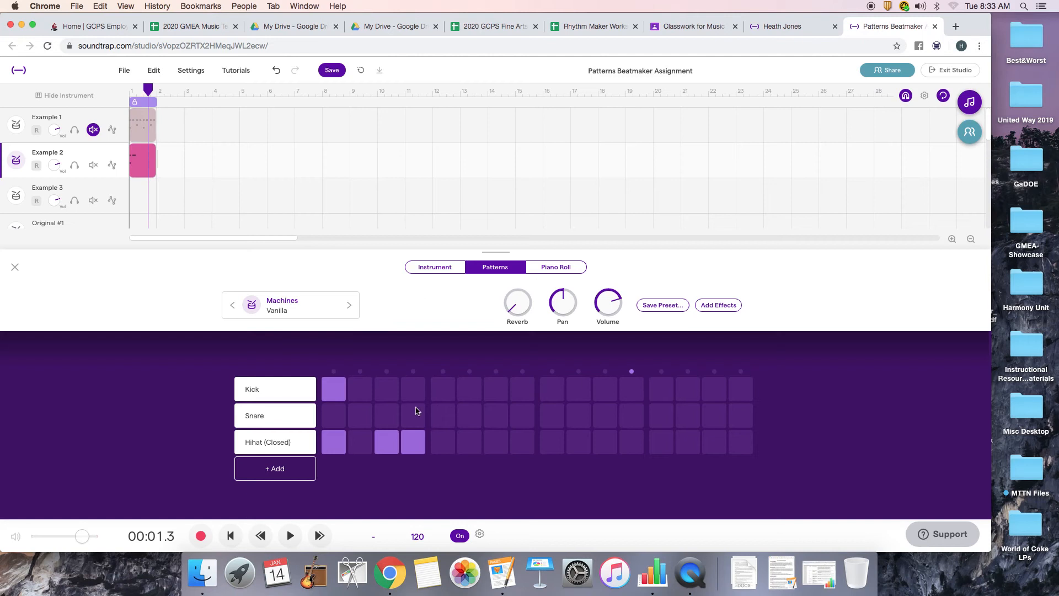
pyautogui.click(441, 446)
pyautogui.click(497, 444)
pyautogui.click(515, 450)
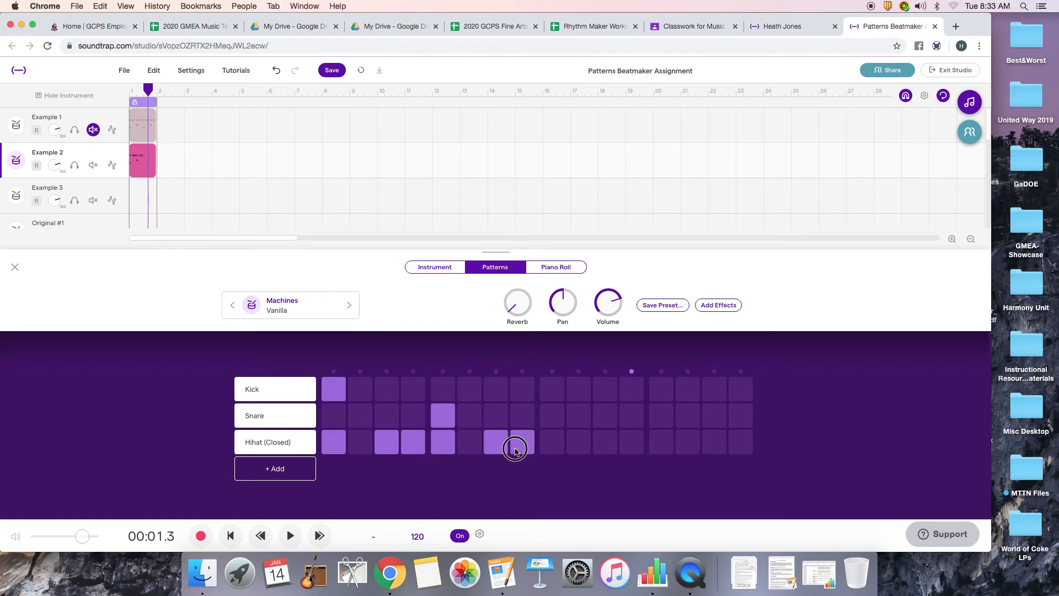
pyautogui.click(524, 387)
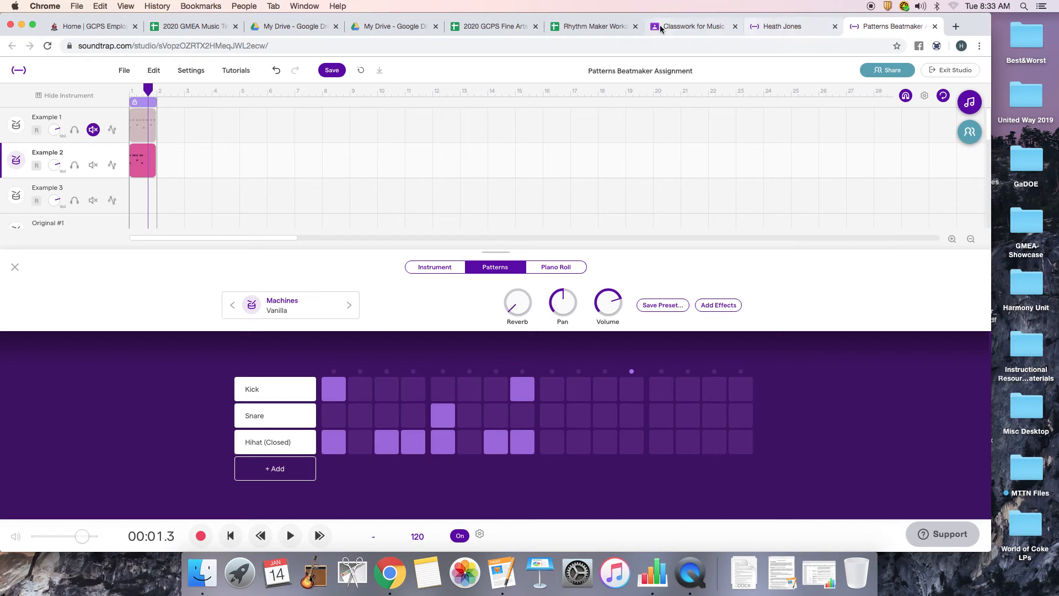
# - Check Ex. 2 in the worksheet and enter its Beat 3: a kick on step 9, closed hi-hats on steps 9, 11 and 12
pyautogui.click(593, 26)
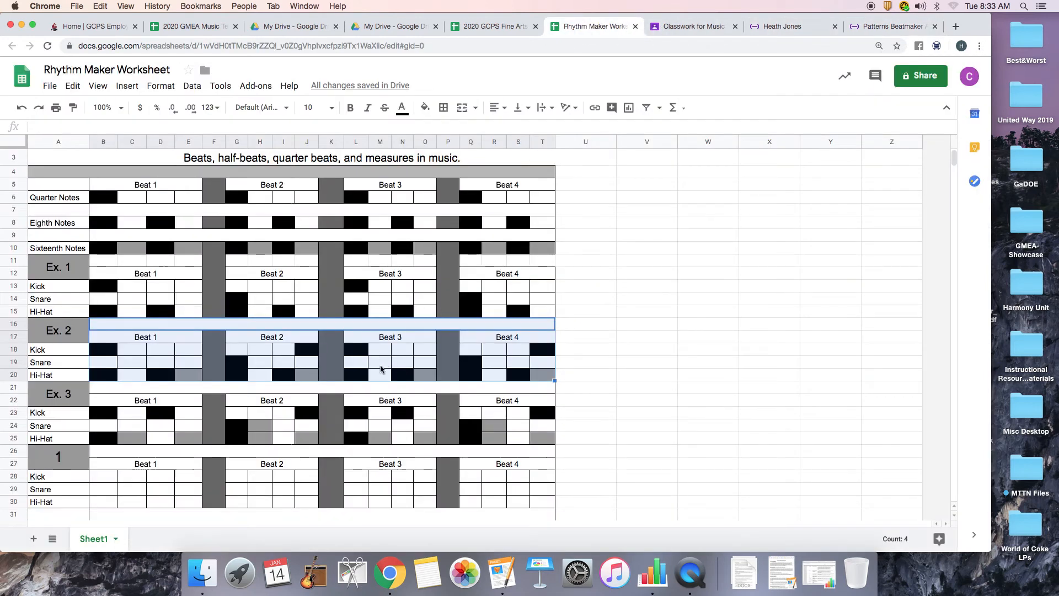
pyautogui.click(889, 29)
pyautogui.click(554, 392)
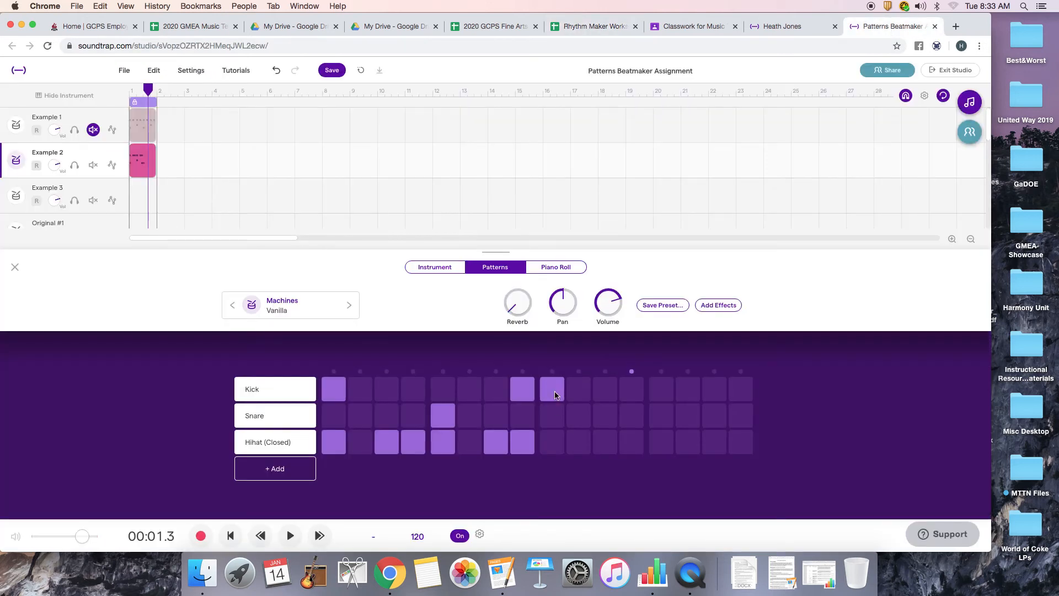
pyautogui.click(549, 443)
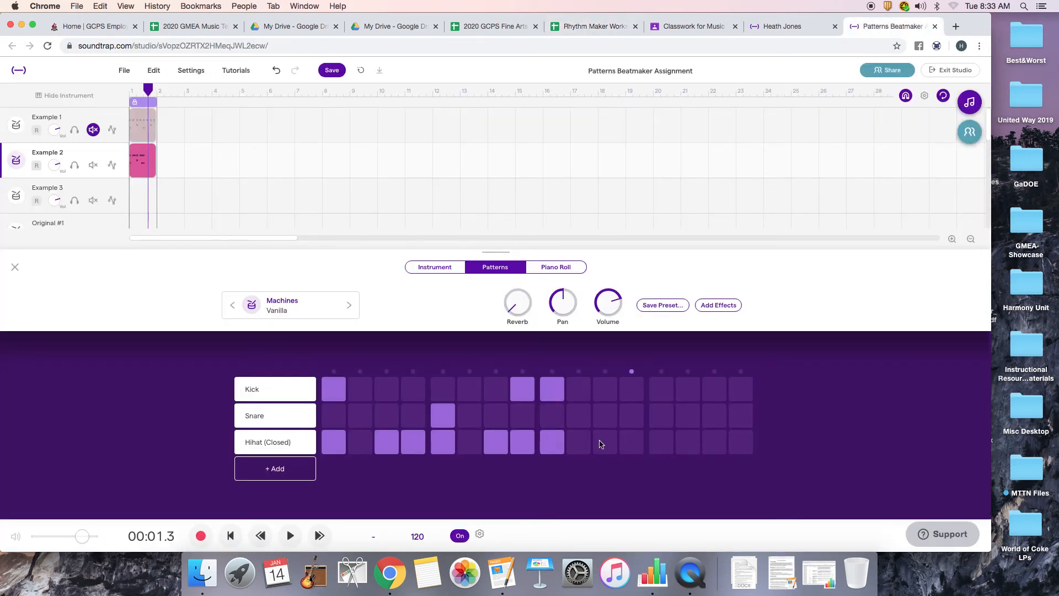
pyautogui.click(631, 443)
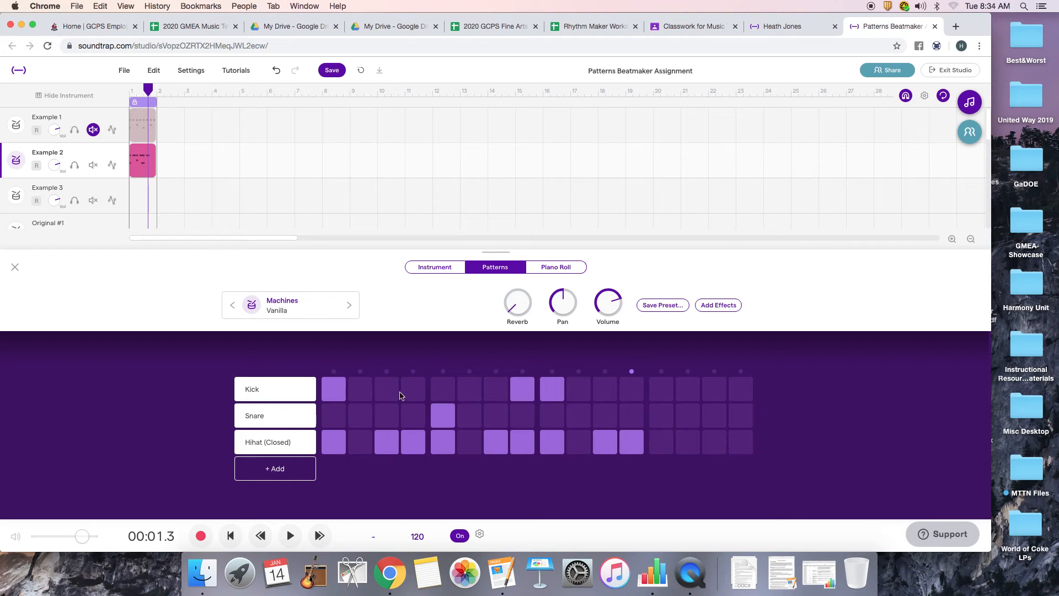
# - Complete Example 2 with a snare on step 13, closed hi-hats on 13, 15 and 16 and a kick on 16, and play it back
pyautogui.click(666, 419)
pyautogui.click(660, 442)
pyautogui.click(717, 442)
pyautogui.click(735, 442)
pyautogui.click(738, 391)
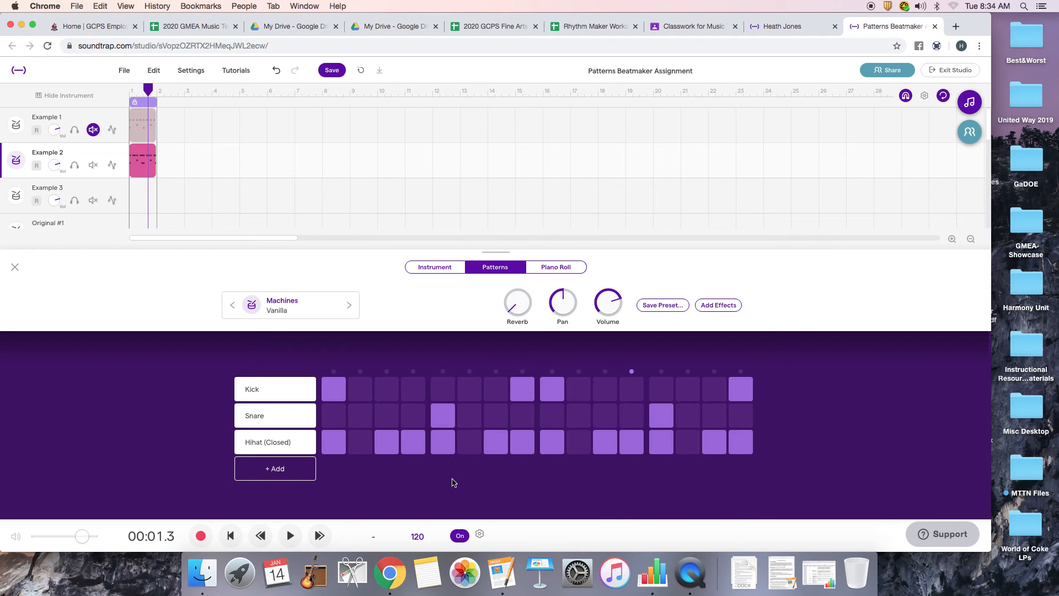
pyautogui.press('space')
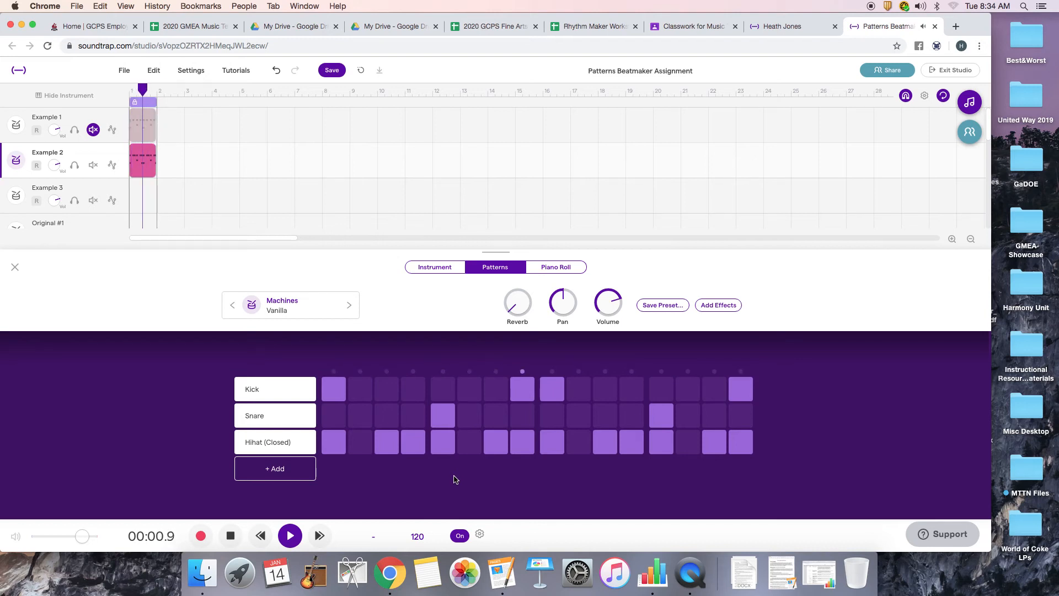
pyautogui.press('space')
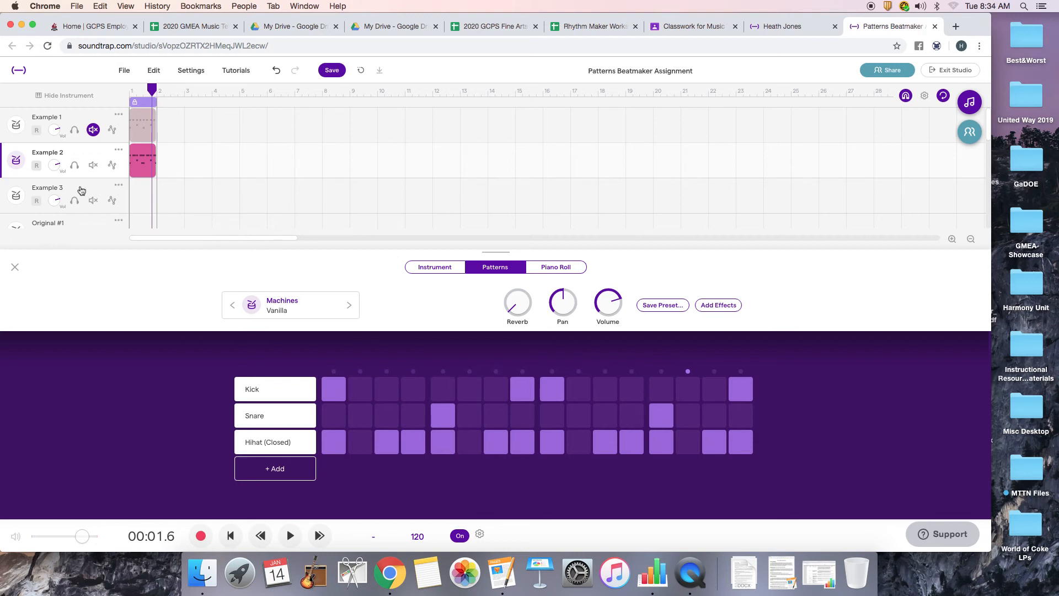
# - Highlight the Ex. 3 block, rows 21 to 25, in the worksheet, and mute the Example 2 track in Soundtrap
pyautogui.click(81, 190)
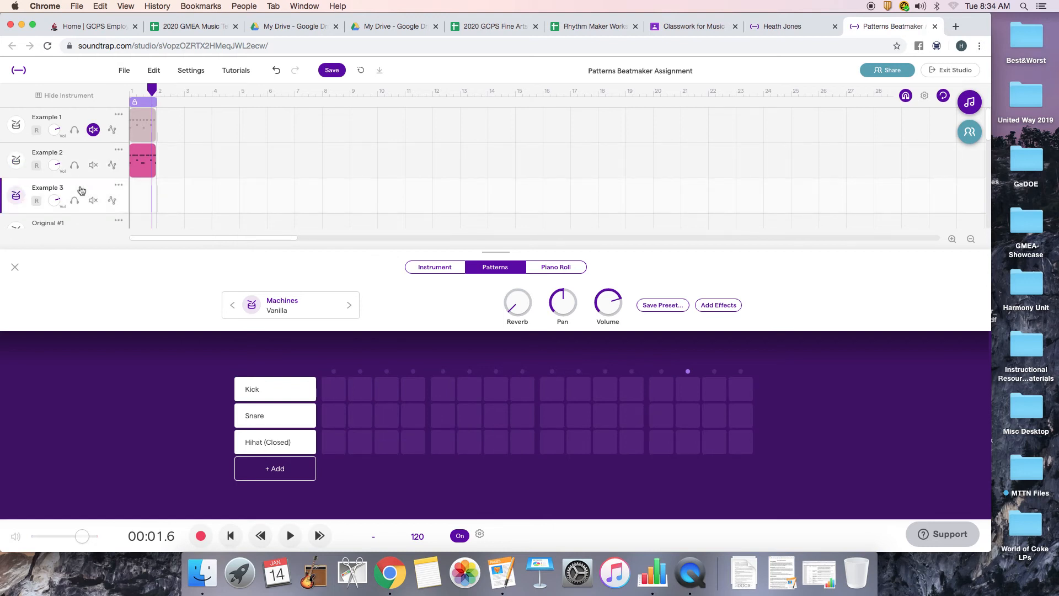
pyautogui.click(582, 27)
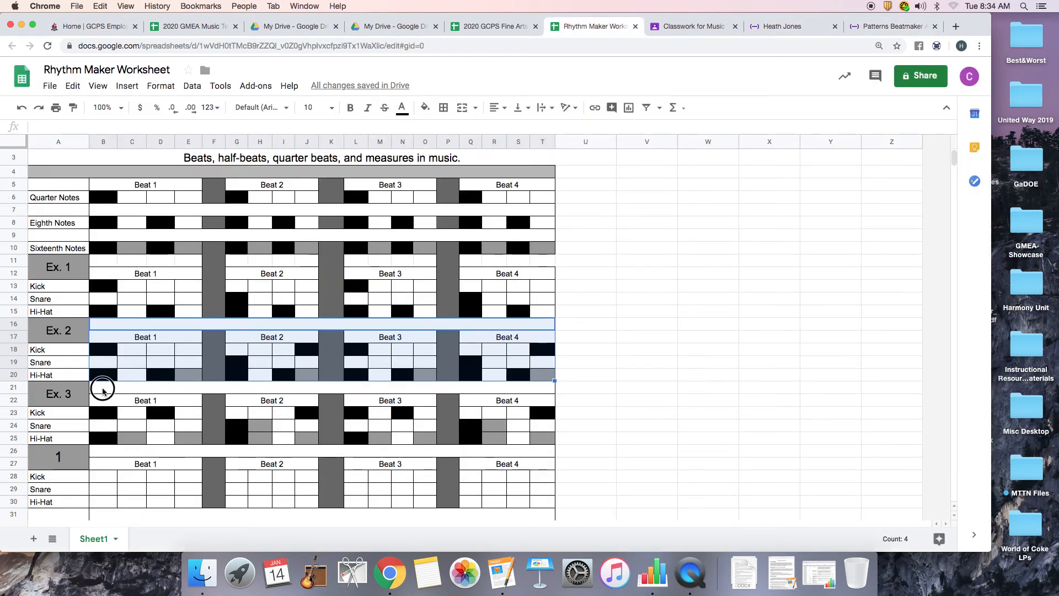
pyautogui.click(102, 388)
pyautogui.keyDown('shift'); pyautogui.click(538, 441); pyautogui.keyUp('shift')
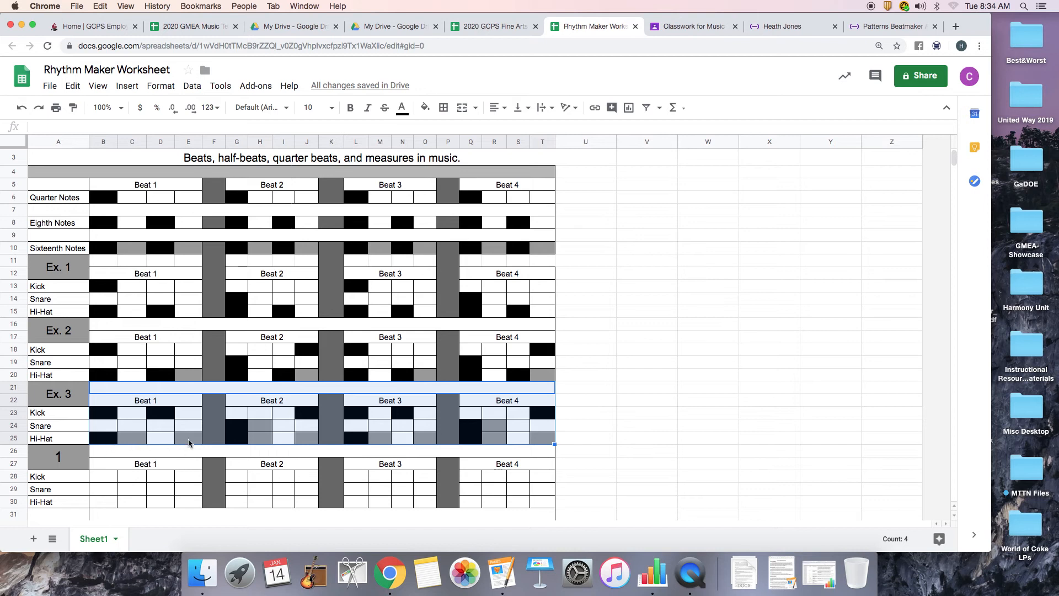
pyautogui.click(943, 26)
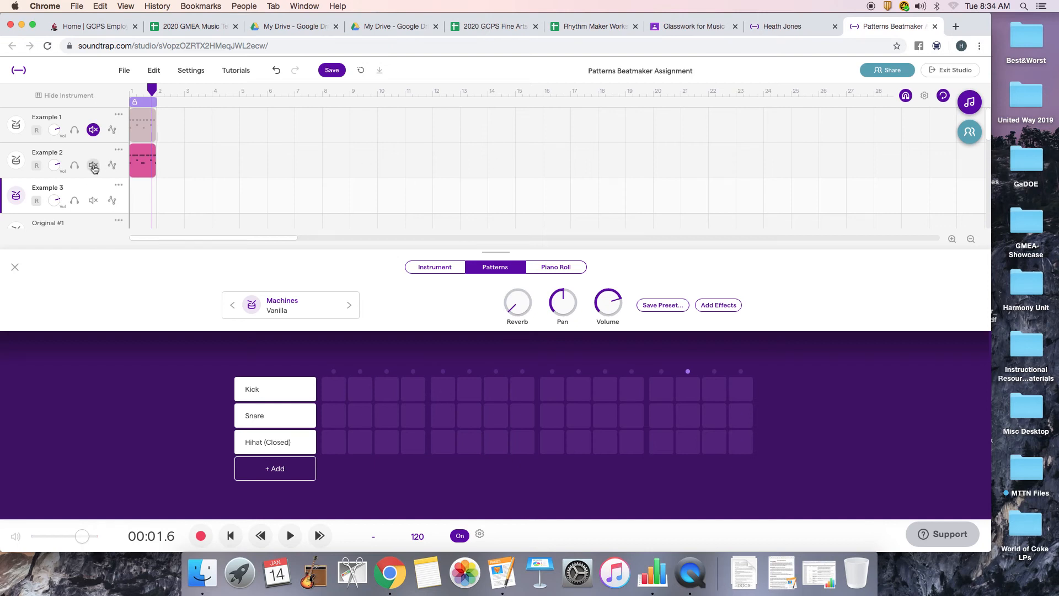
pyautogui.click(93, 165)
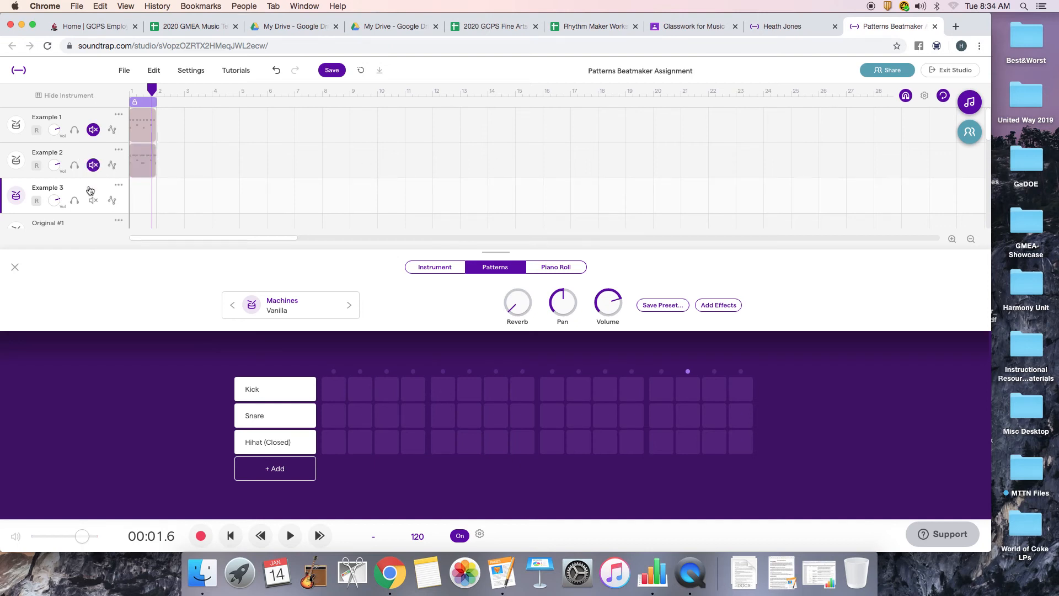
# - Enter Beat 1 of Ex. 3 on the Example 3 track: kicks on steps 1 and 3, closed hi-hats on 1, 2 and 4; minimise the teacher-help pop-up
pyautogui.click(88, 188)
pyautogui.click(333, 389)
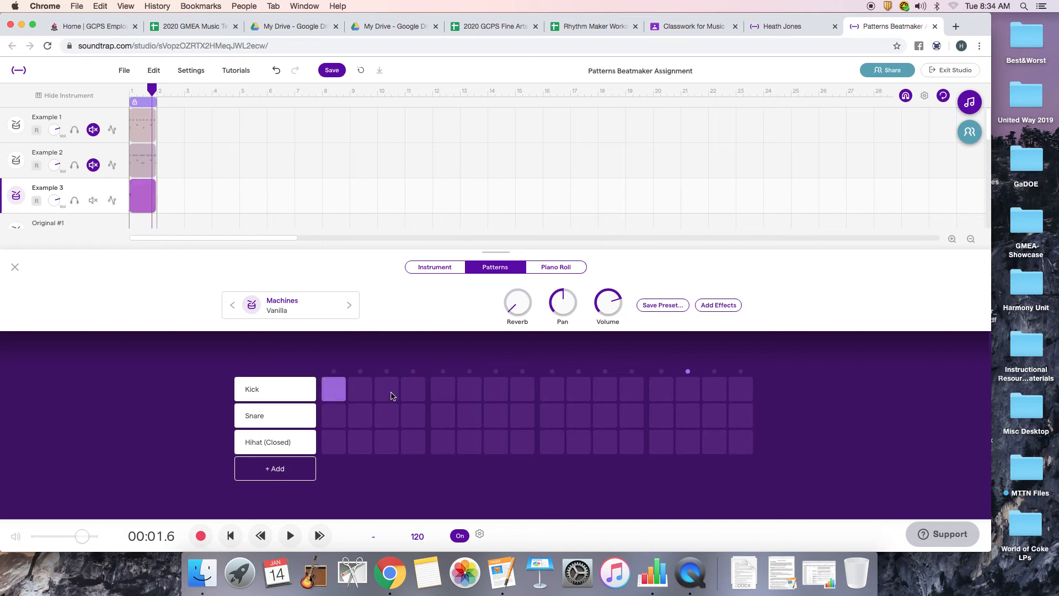
pyautogui.click(392, 396)
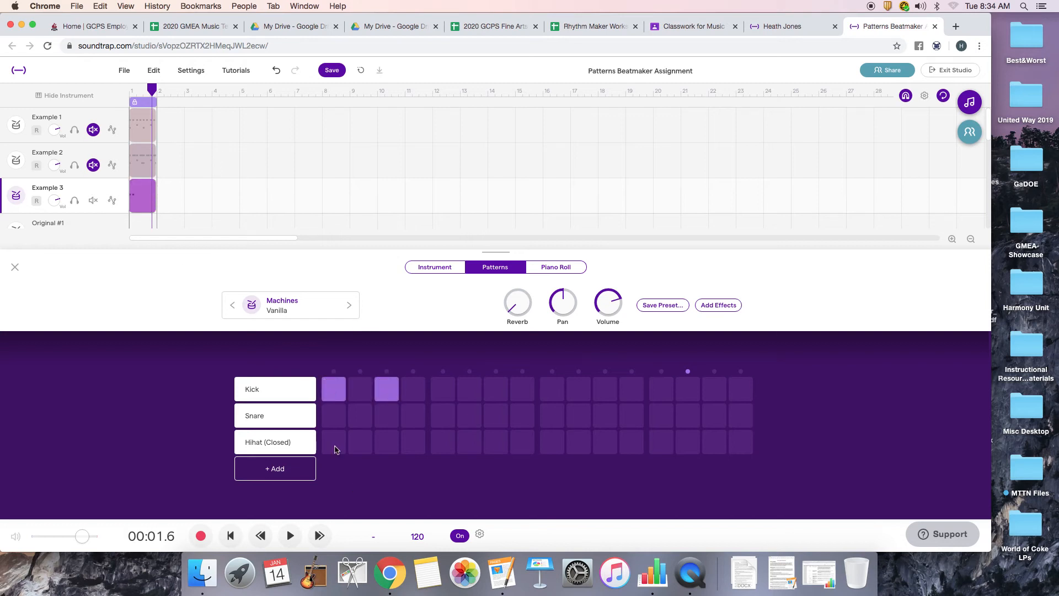
pyautogui.click(335, 447)
pyautogui.click(361, 443)
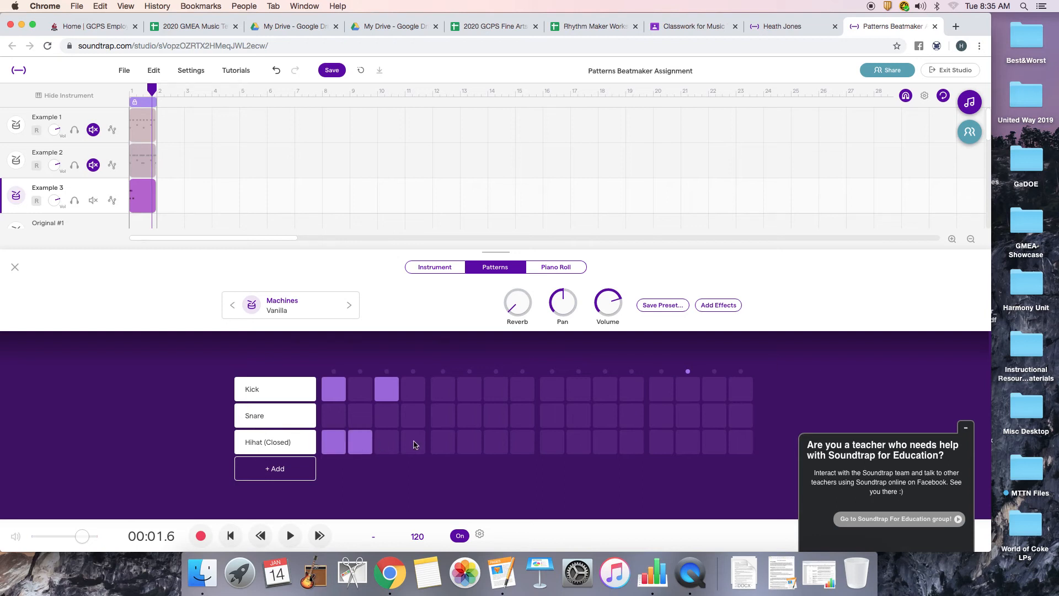
pyautogui.click(414, 442)
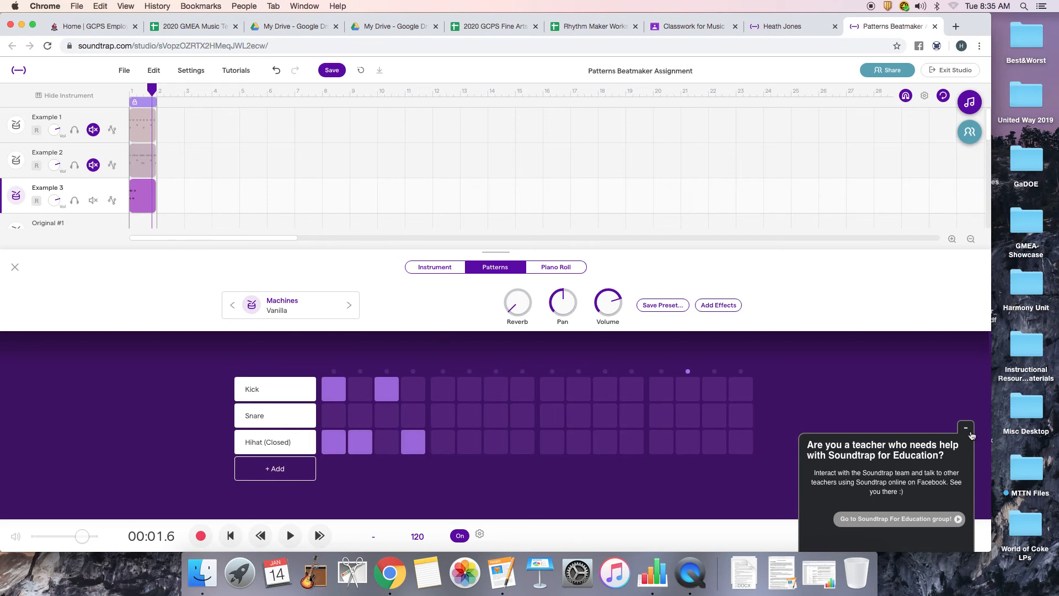
pyautogui.click(966, 430)
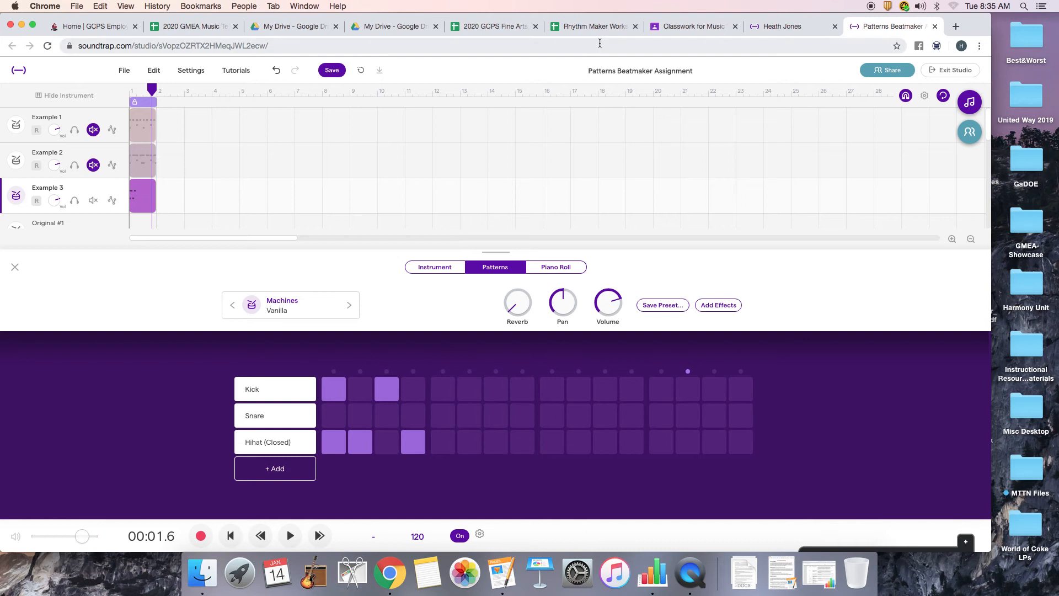
# - Check Ex. 3 in the worksheet and enter its Beat 2: snares on steps 5 and 6, closed hi-hats on 5, 6 and 8, a kick on 8
pyautogui.click(594, 26)
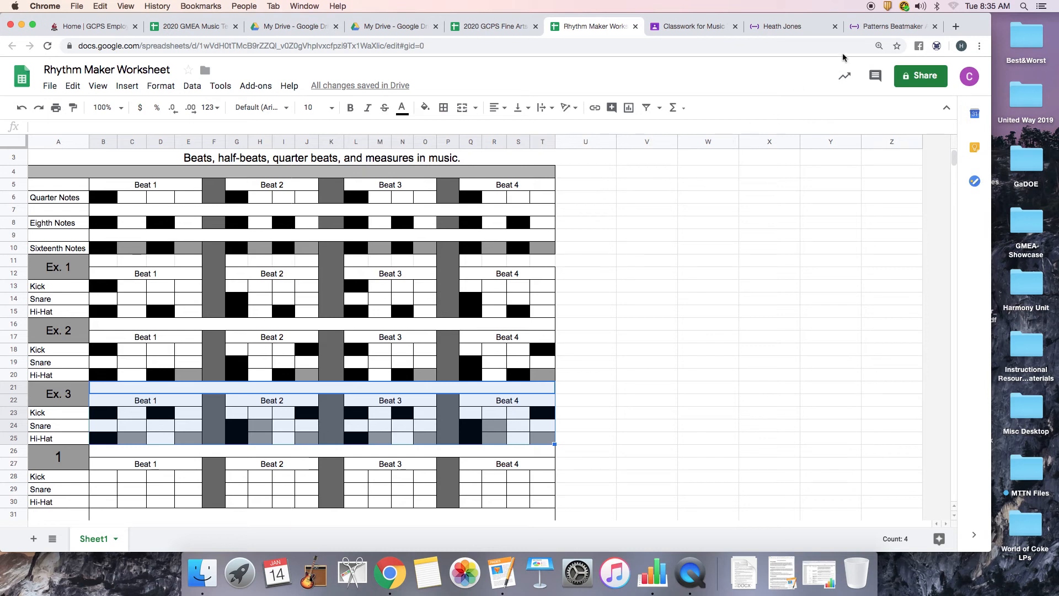
pyautogui.click(888, 28)
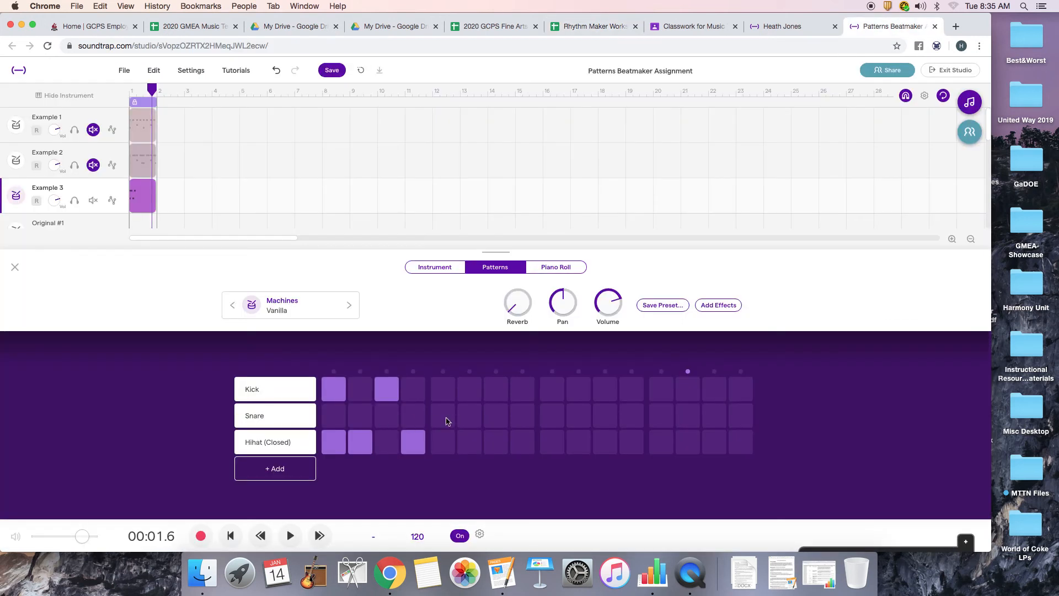
pyautogui.click(445, 421)
pyautogui.click(466, 417)
pyautogui.click(442, 442)
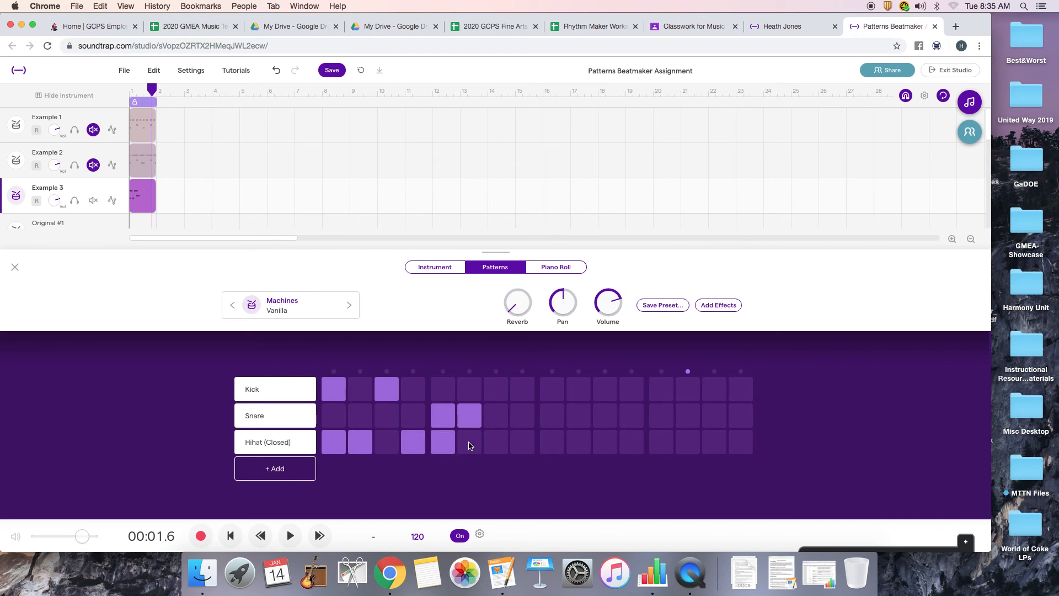
pyautogui.click(470, 445)
pyautogui.click(524, 445)
pyautogui.click(523, 392)
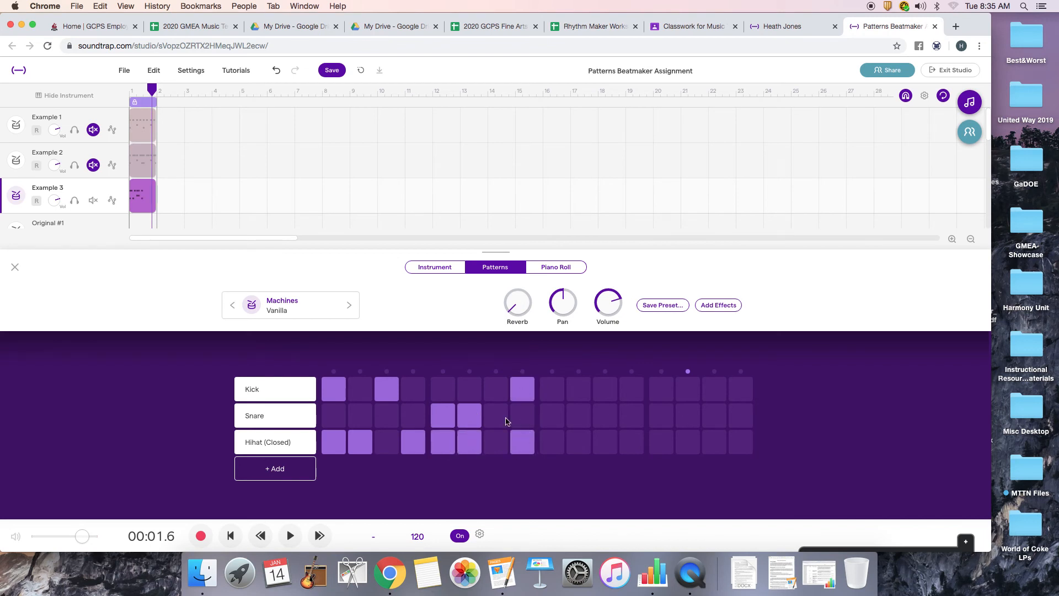
# - Check Ex. 3 in the worksheet and enter its Beat 3 in Soundtrap: kicks on steps 9 and 11, closed hi-hats on 9, 10 and 12
pyautogui.click(601, 28)
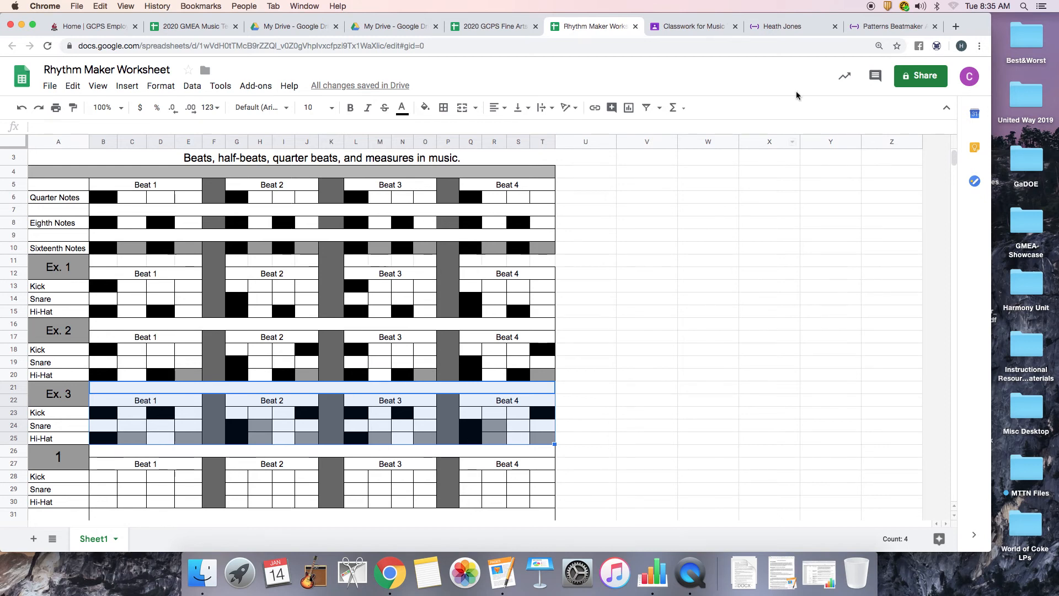
pyautogui.click(883, 26)
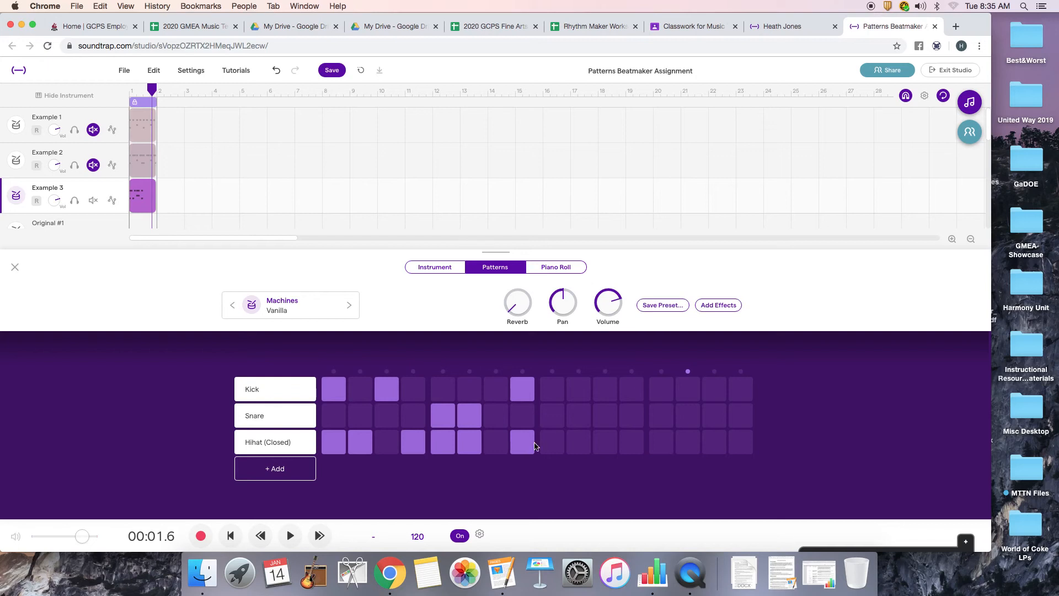
pyautogui.click(554, 395)
pyautogui.click(555, 447)
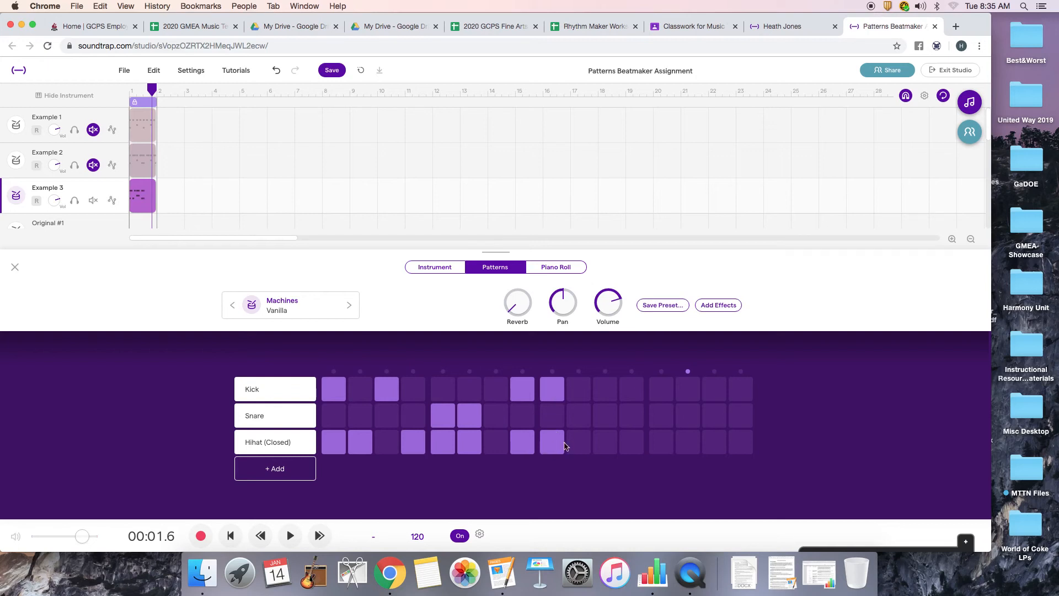
pyautogui.click(578, 444)
pyautogui.click(603, 390)
pyautogui.click(634, 444)
# - Enter Beat 4 of Example 3: snares on steps 13 and 14, closed hi-hats on 13, 14 and 16, and a kick on 16
pyautogui.click(661, 418)
pyautogui.click(664, 443)
pyautogui.click(687, 444)
pyautogui.click(686, 420)
pyautogui.click(740, 443)
pyautogui.click(740, 391)
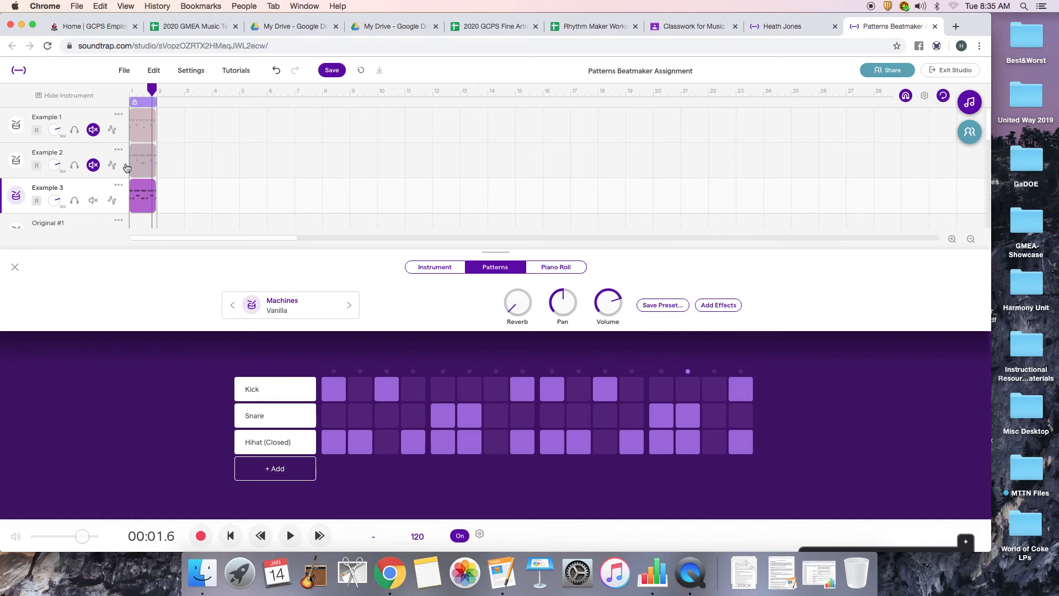
# - Play the Example 3 pattern back from the beginning and stop it
pyautogui.press('Left')
pyautogui.press('Return')
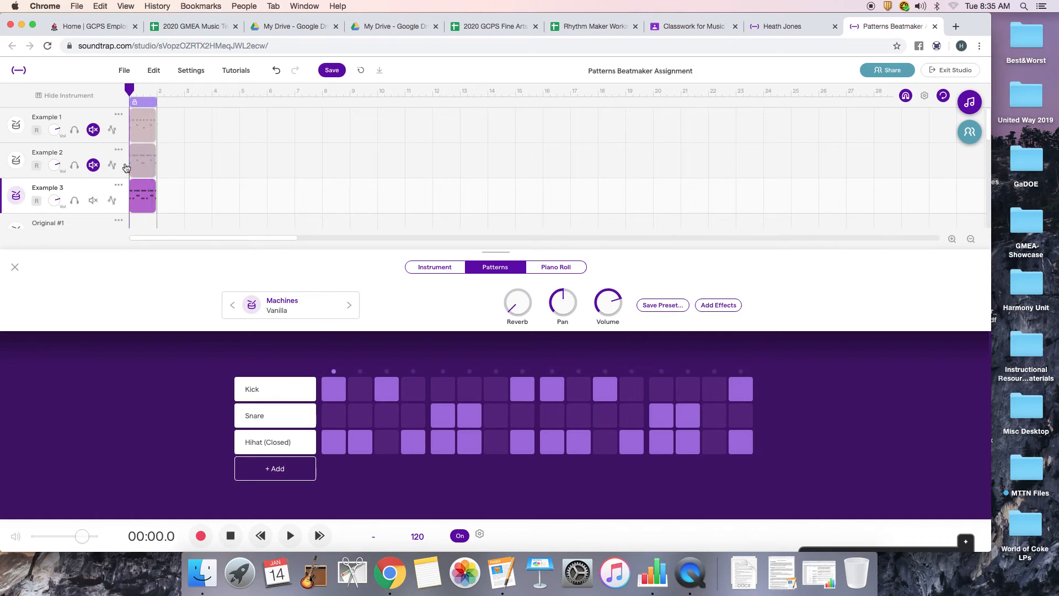
pyautogui.press('space')
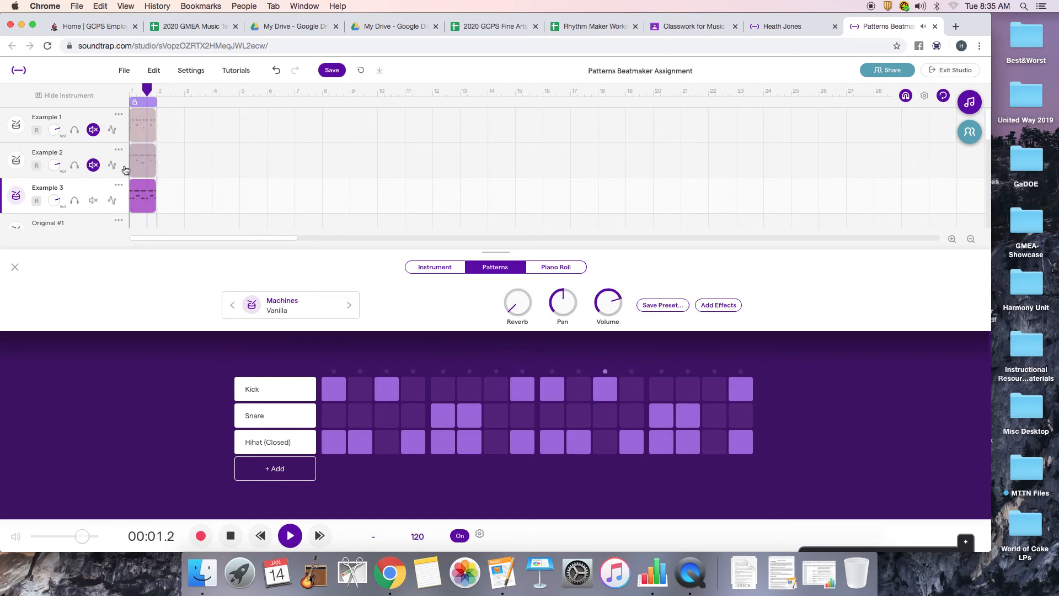
pyautogui.press('space')
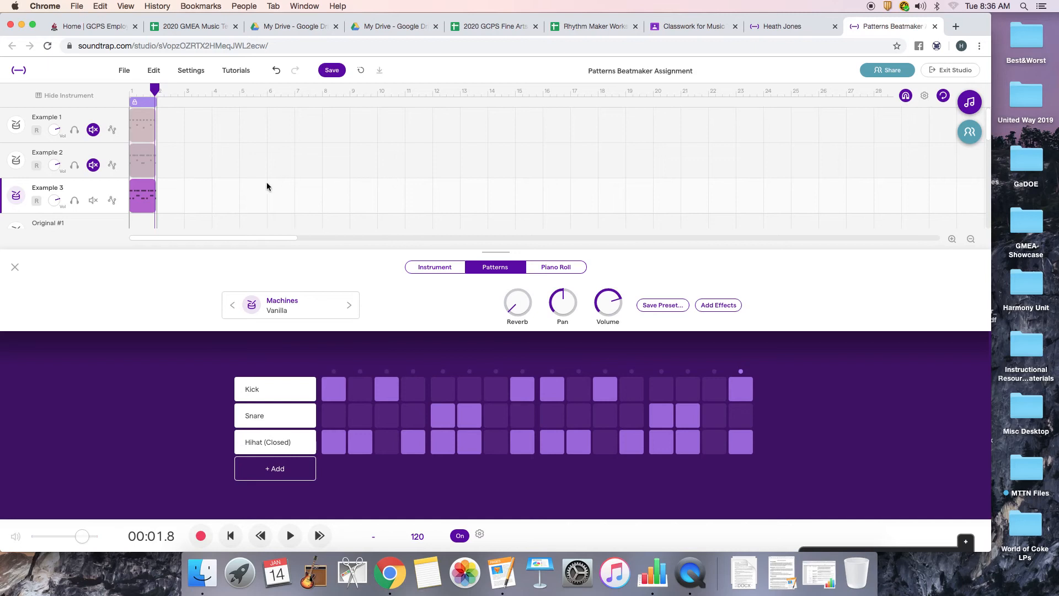
# - Switch to the Rhythm Maker Worksheet and fill the selected Ex. 3 block with black
pyautogui.click(600, 29)
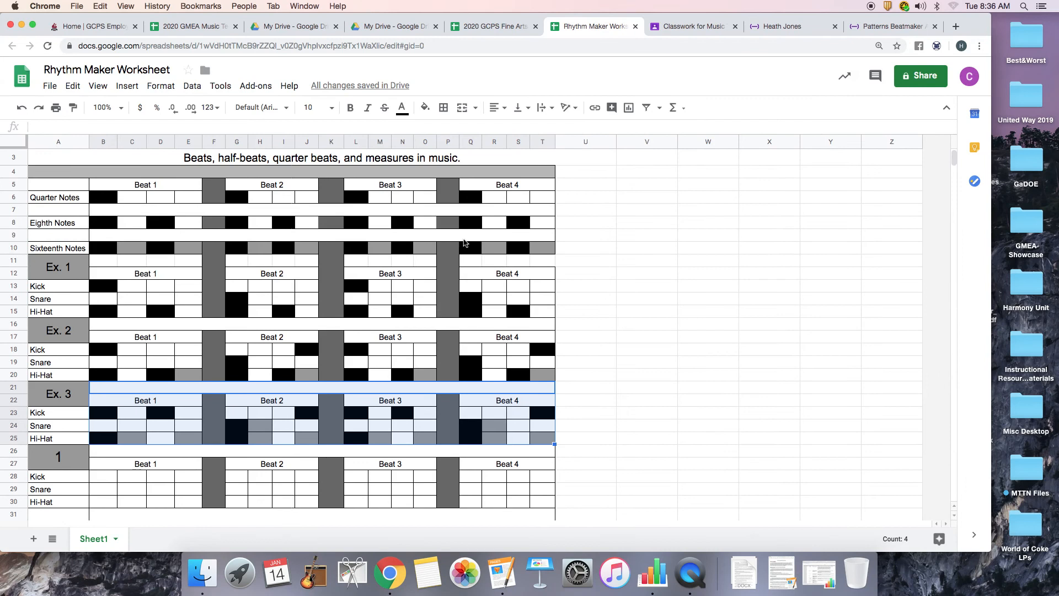
pyautogui.moveTo(955, 155); pyautogui.dragTo(954, 167)
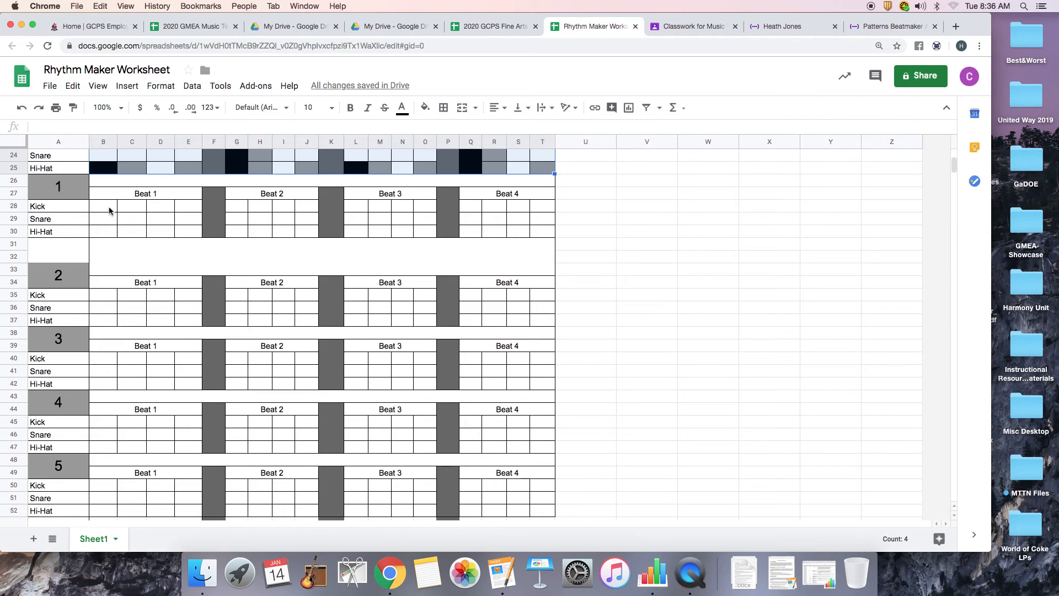
pyautogui.click(428, 111)
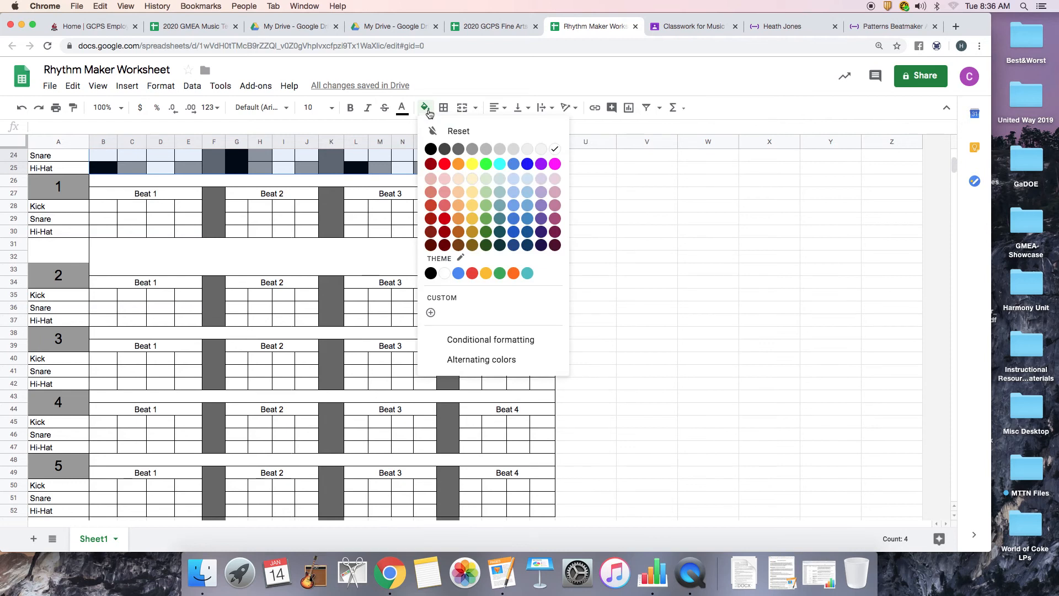
pyautogui.click(432, 151)
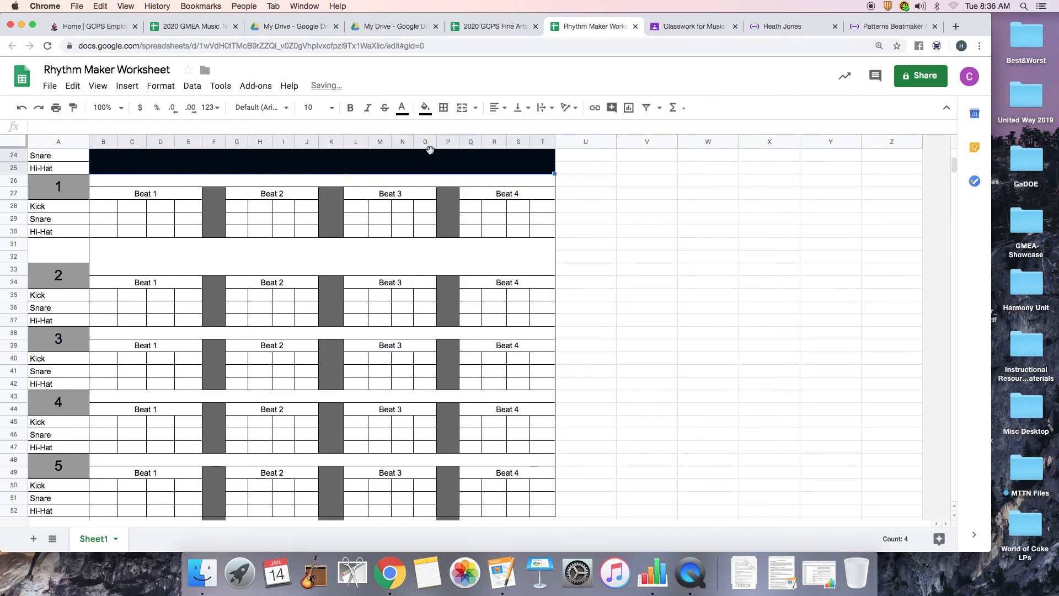
# - Mark the Beat 1 kicks of pattern 1 by filling cells B28 and D28 with black
pyautogui.click(99, 212)
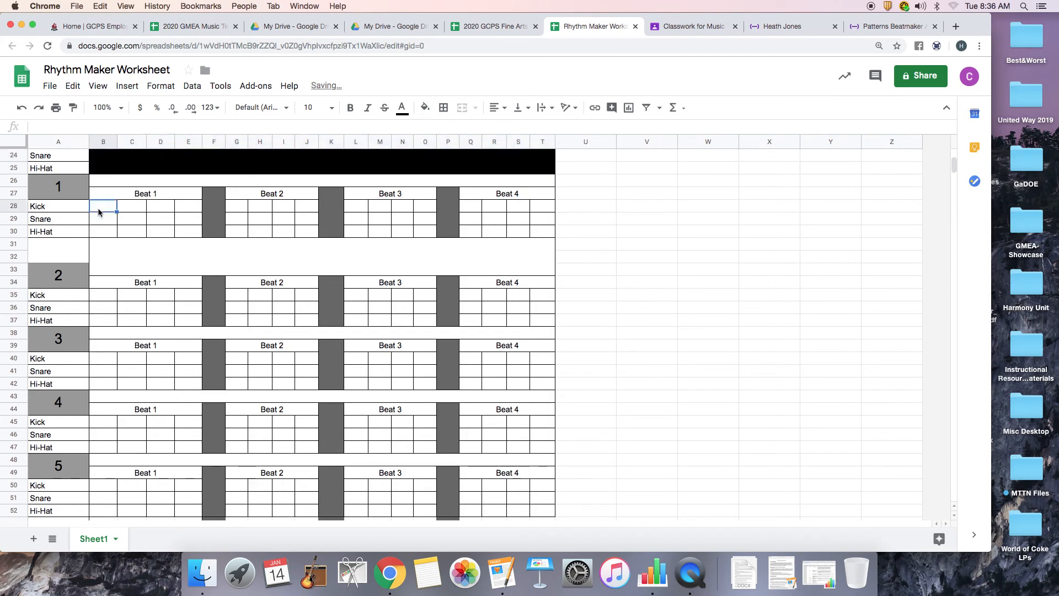
pyautogui.click(426, 111)
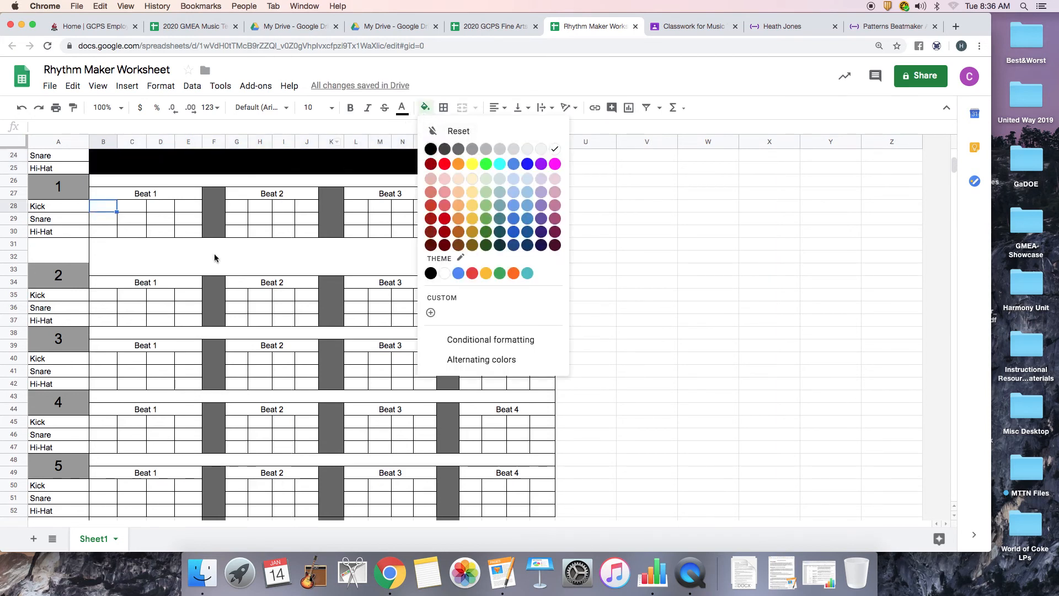
pyautogui.click(431, 149)
pyautogui.click(157, 207)
pyautogui.click(425, 108)
pyautogui.click(431, 149)
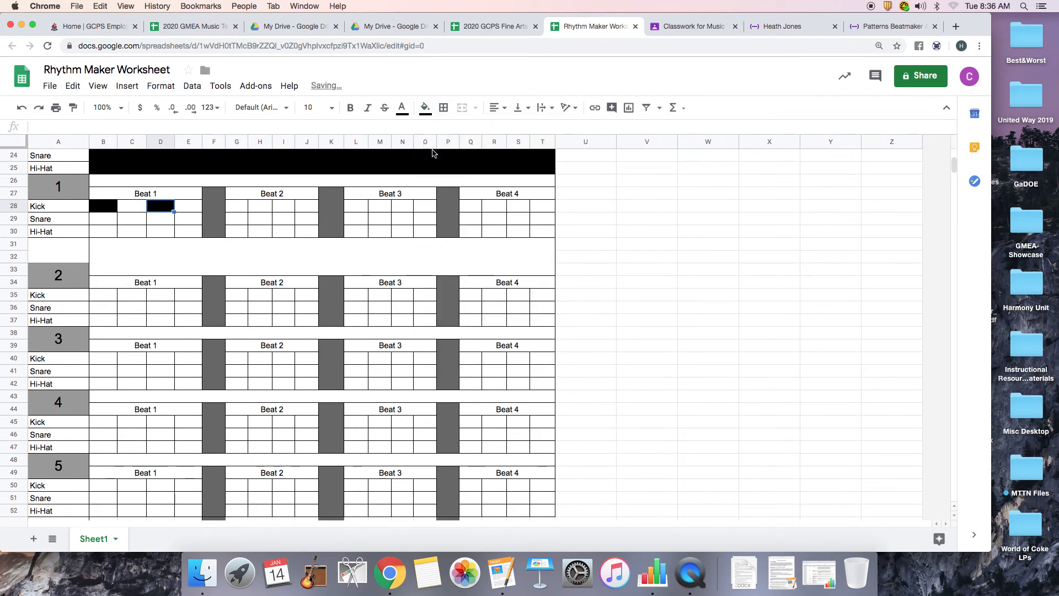
# - Mark the Beat 1 hi-hats of pattern 1 by filling cells B30 and D30 with black
pyautogui.click(107, 236)
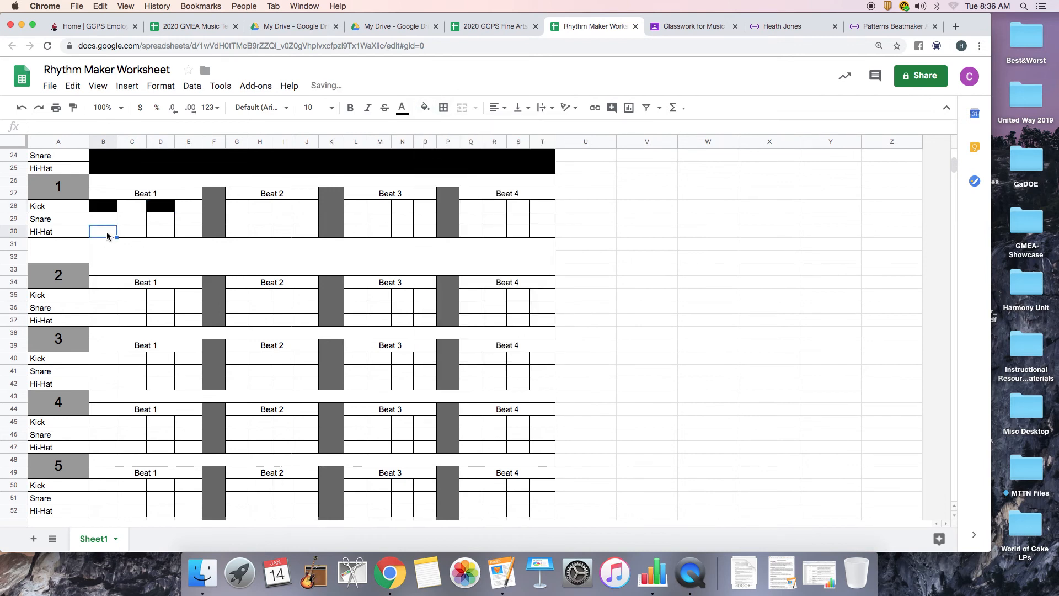
pyautogui.click(424, 109)
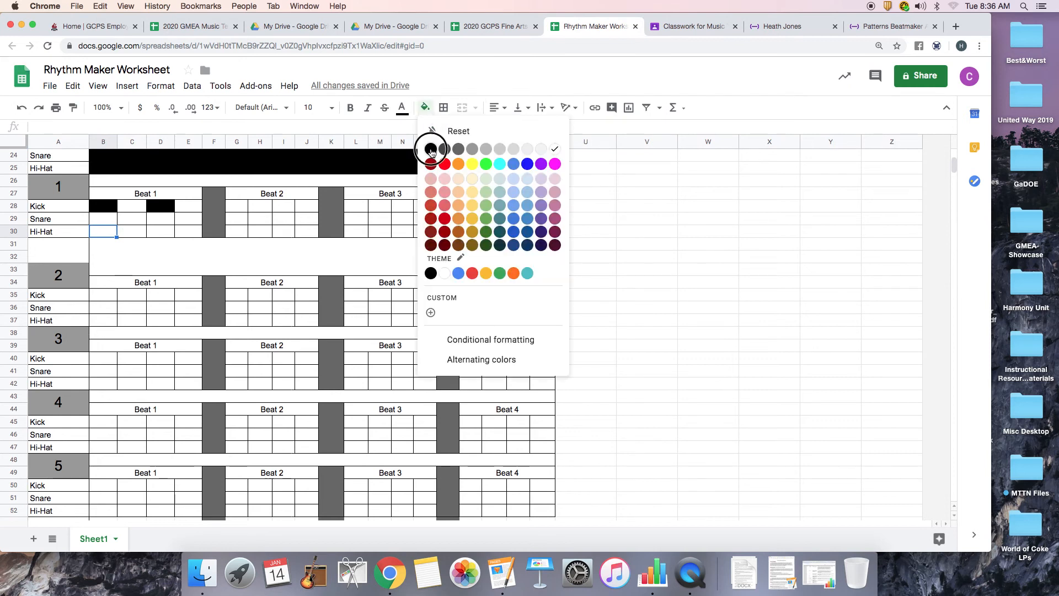
pyautogui.click(429, 148)
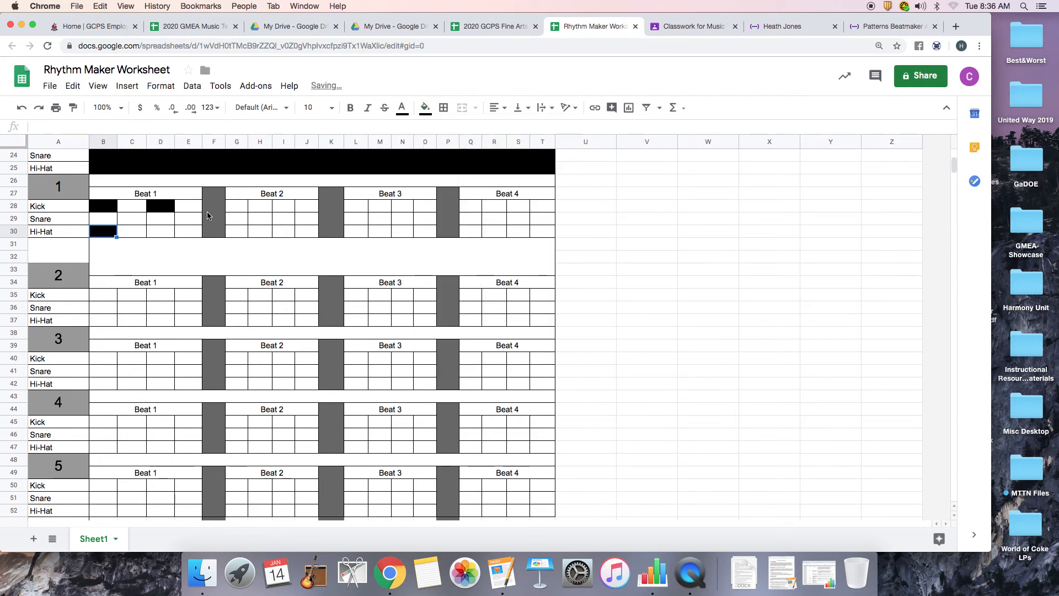
pyautogui.click(160, 233)
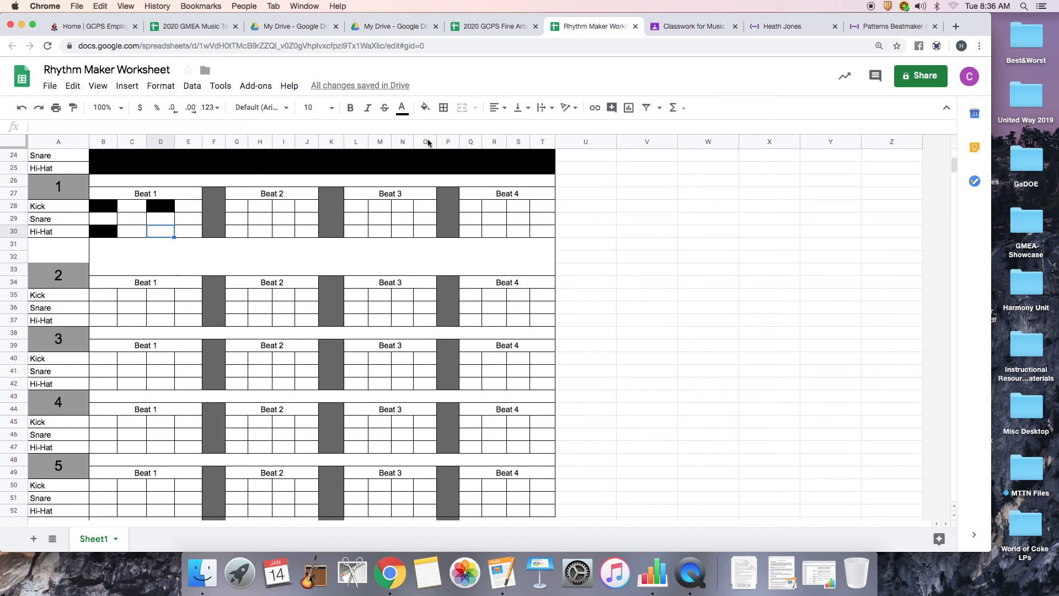
pyautogui.click(424, 108)
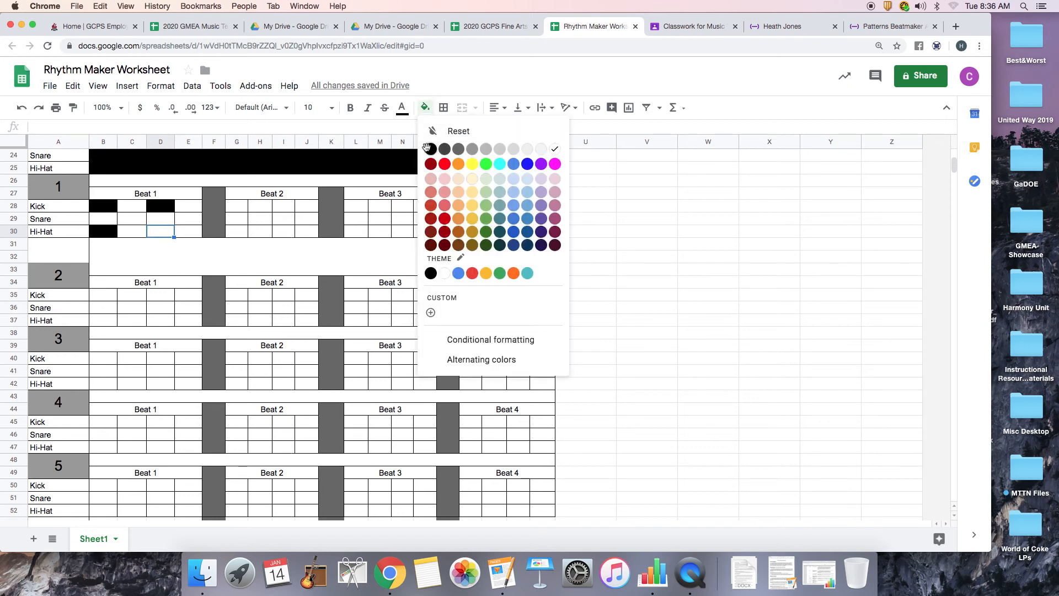
pyautogui.click(431, 149)
# - Mark Beat 2 of pattern 1 by filling snare cell G29 and hi-hat cells H30 and J30 with black
pyautogui.click(233, 223)
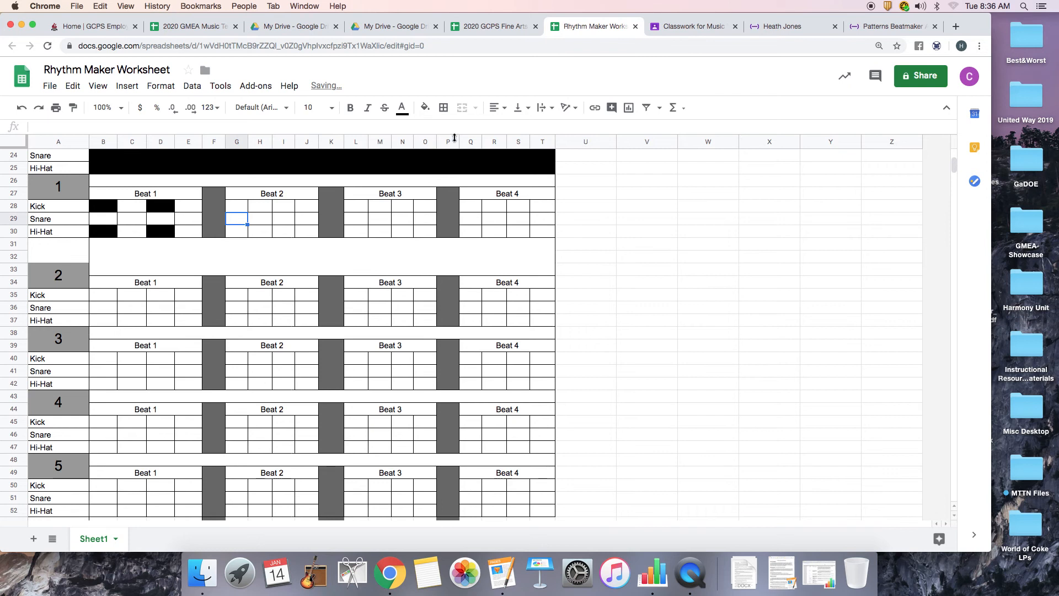
pyautogui.click(427, 108)
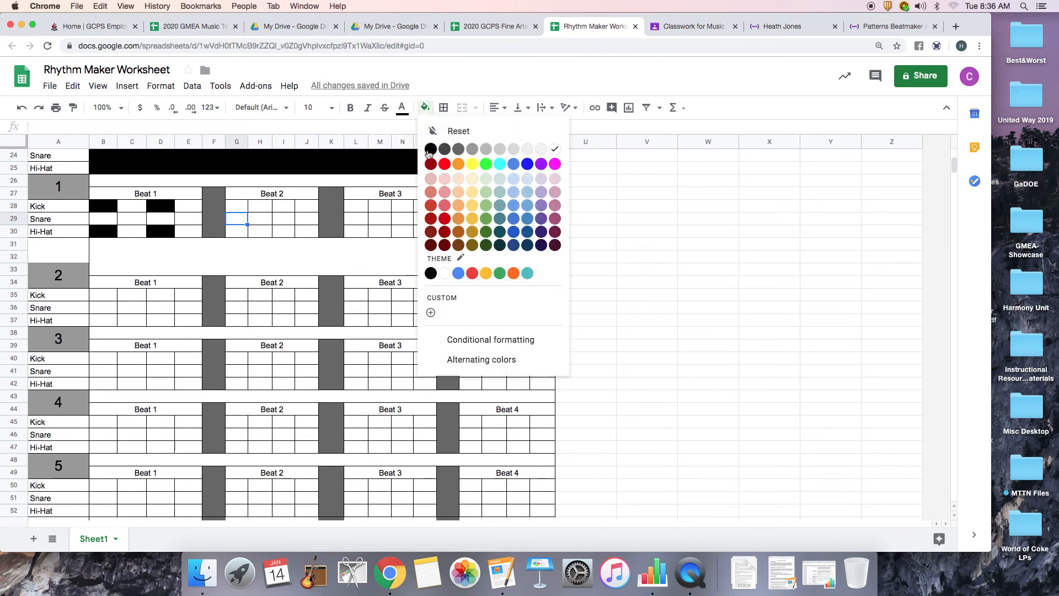
pyautogui.click(429, 153)
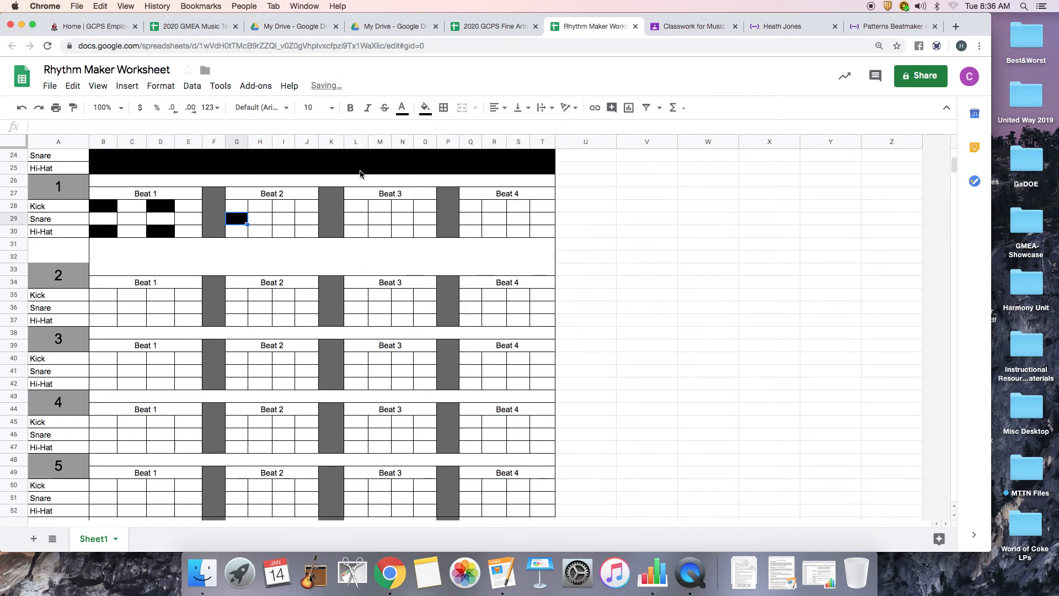
pyautogui.click(260, 231)
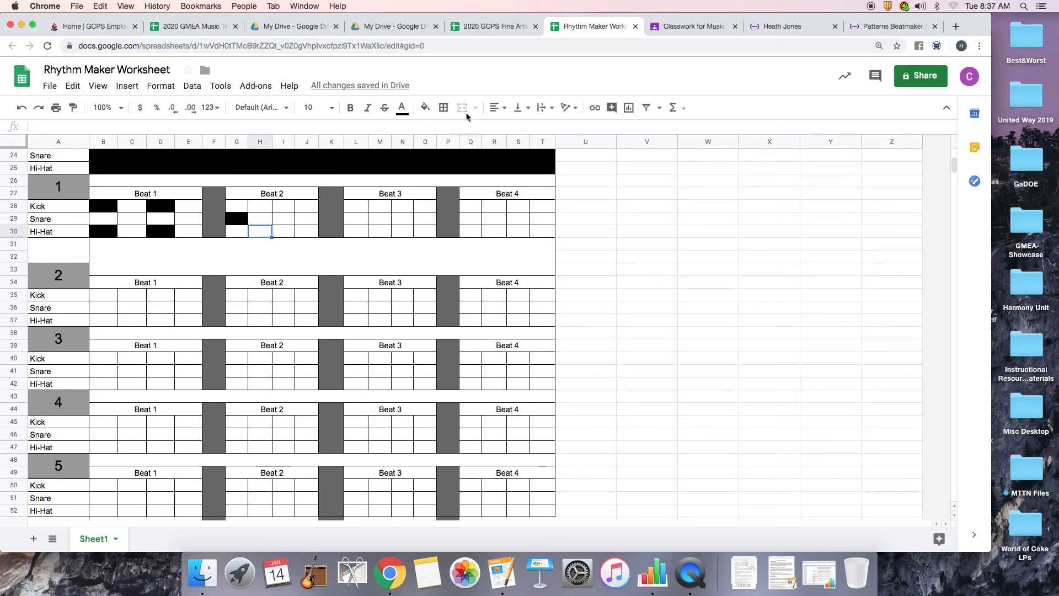
pyautogui.click(425, 108)
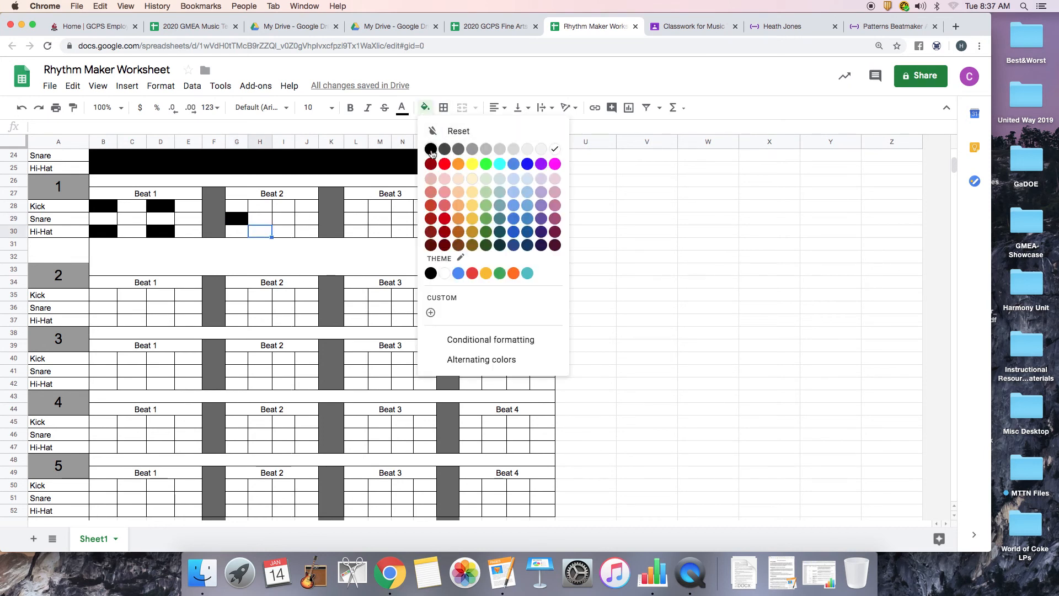
pyautogui.click(431, 153)
pyautogui.click(307, 232)
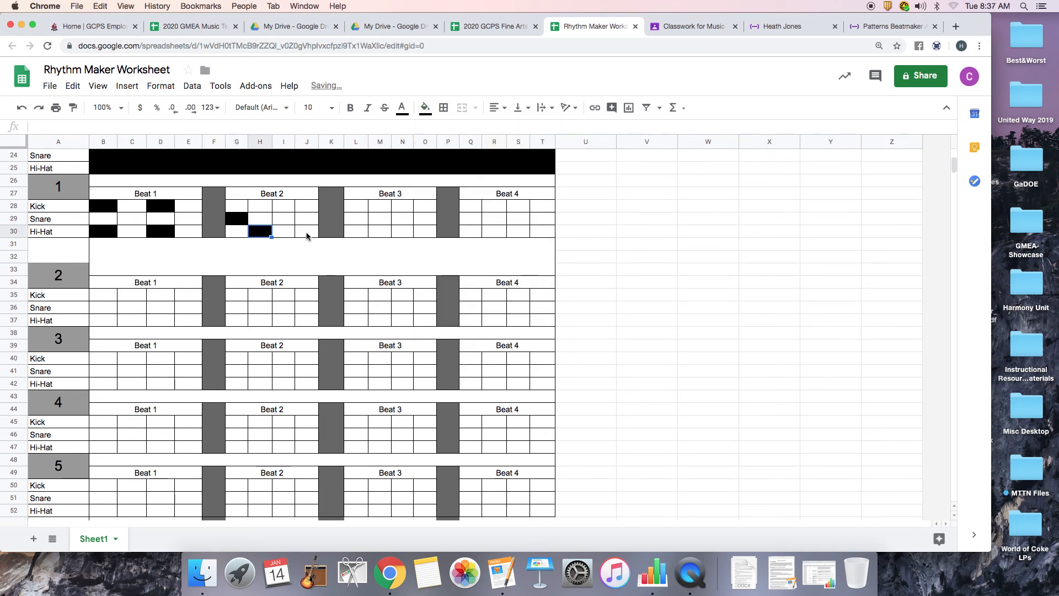
pyautogui.click(433, 110)
pyautogui.click(427, 147)
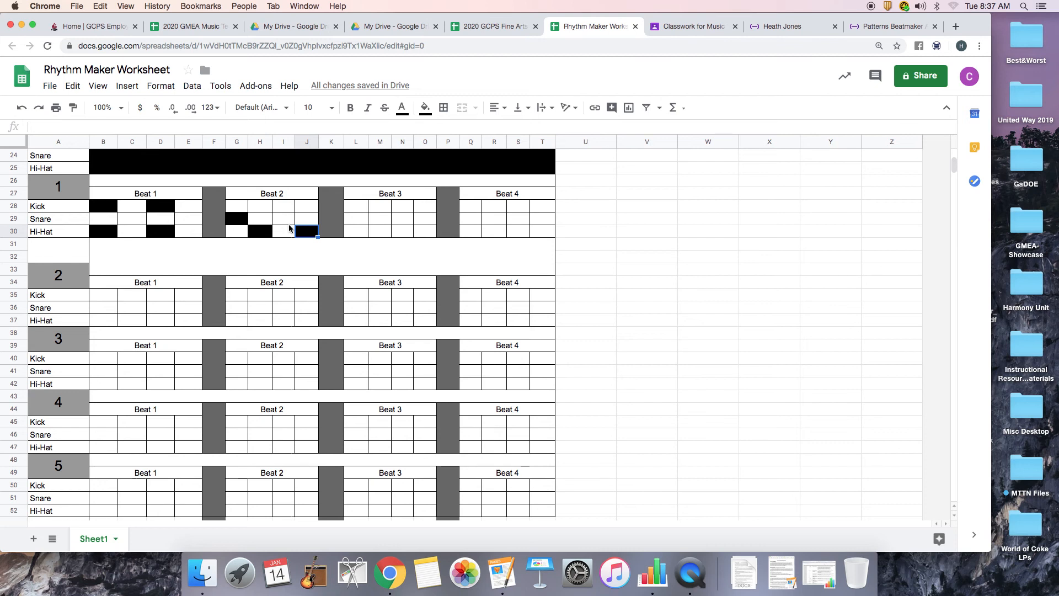
# - Mark the Beat 3 kicks of pattern 1 by filling cells L28 and N28 with black
pyautogui.click(356, 211)
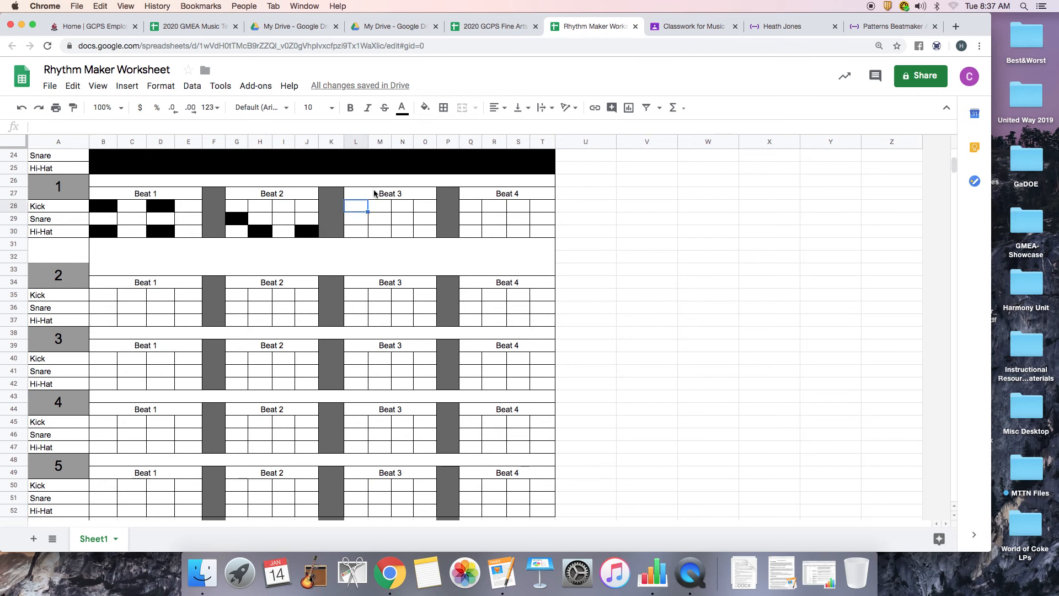
pyautogui.click(425, 107)
pyautogui.click(431, 149)
pyautogui.click(404, 210)
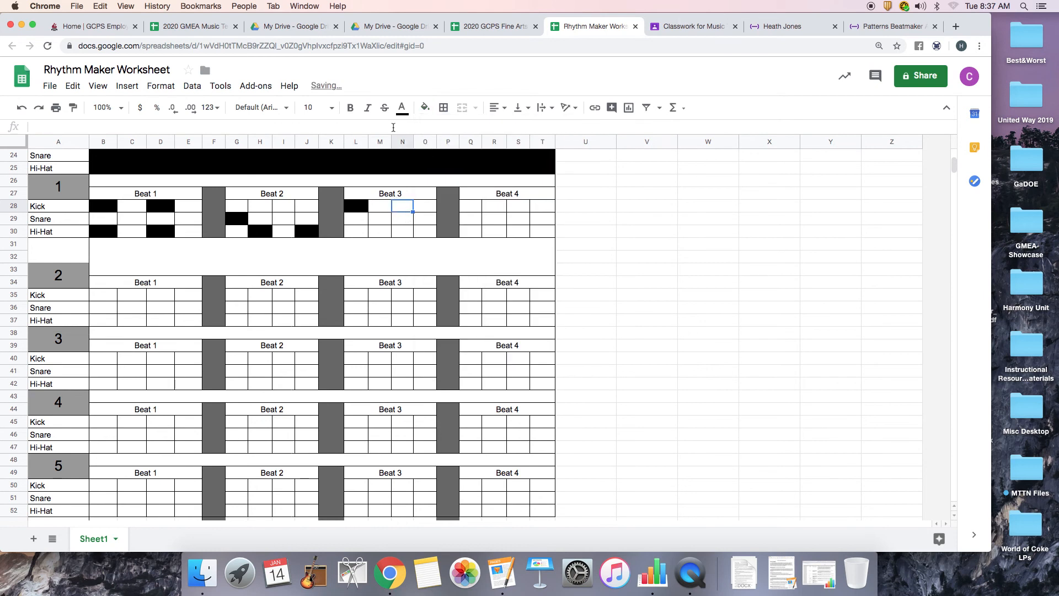
pyautogui.click(424, 107)
pyautogui.click(430, 149)
# - Mark the Beat 3 hi-hats of pattern 1 by filling cells L30 and N30 with black
pyautogui.click(356, 231)
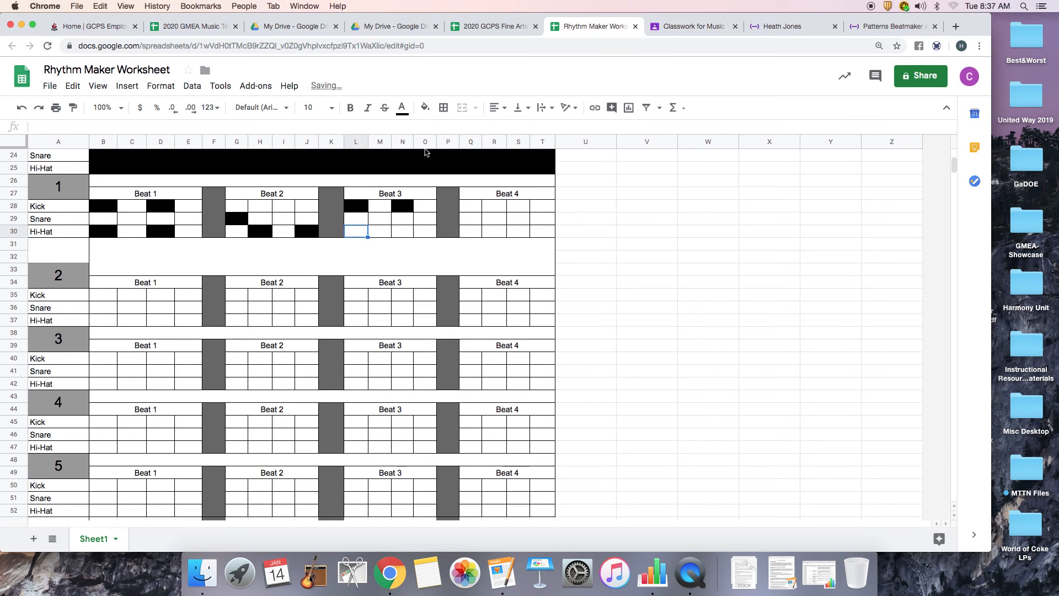
pyautogui.click(425, 108)
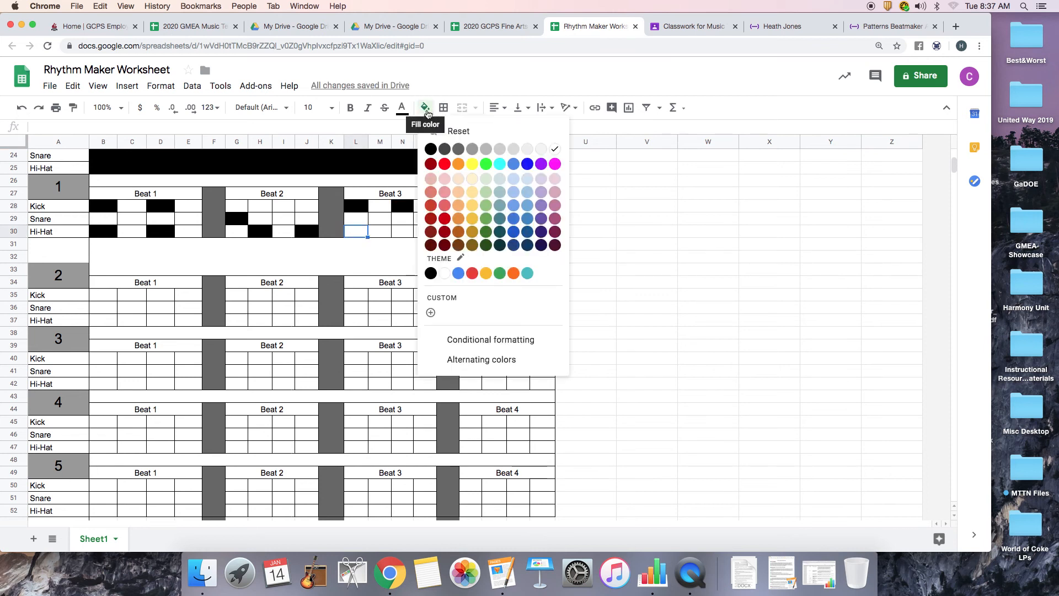
pyautogui.click(431, 149)
pyautogui.click(403, 232)
pyautogui.click(425, 108)
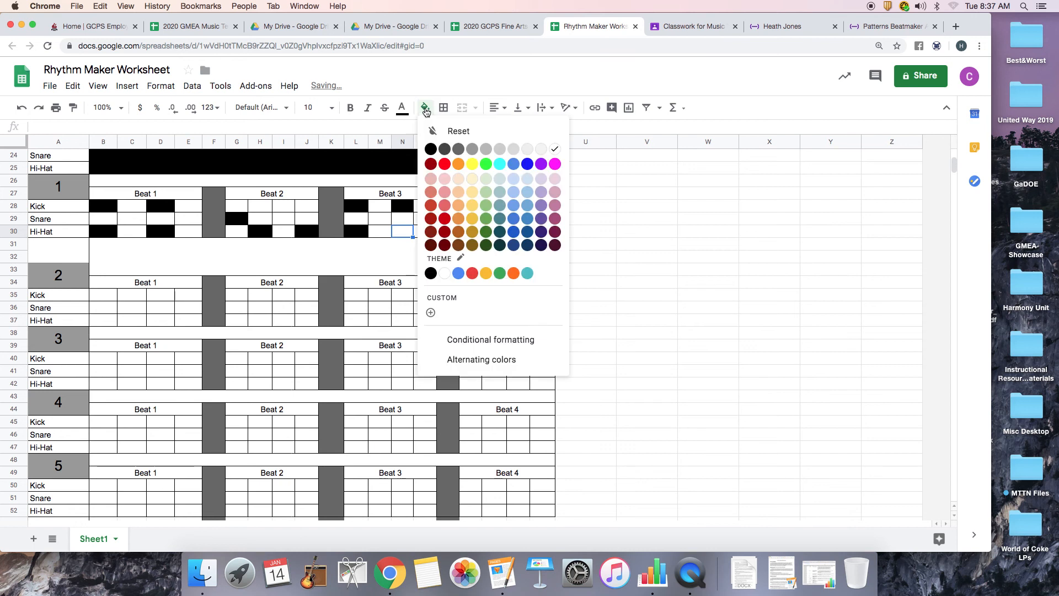
pyautogui.click(430, 149)
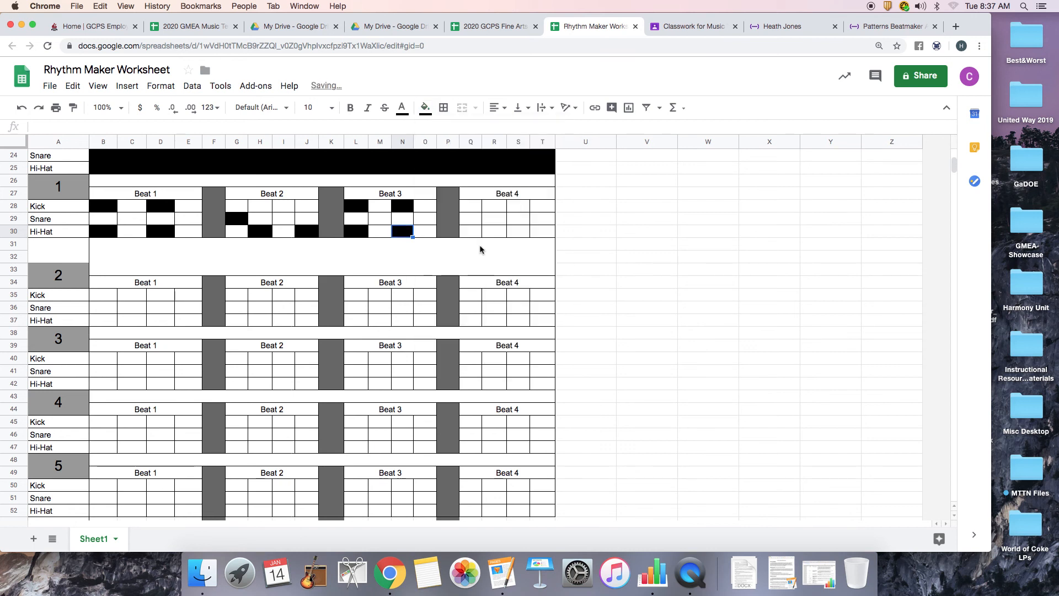
# - Mark Beat 4 of pattern 1 by filling snare cell Q29 and hi-hat cells R30 and T30 with black
pyautogui.click(467, 223)
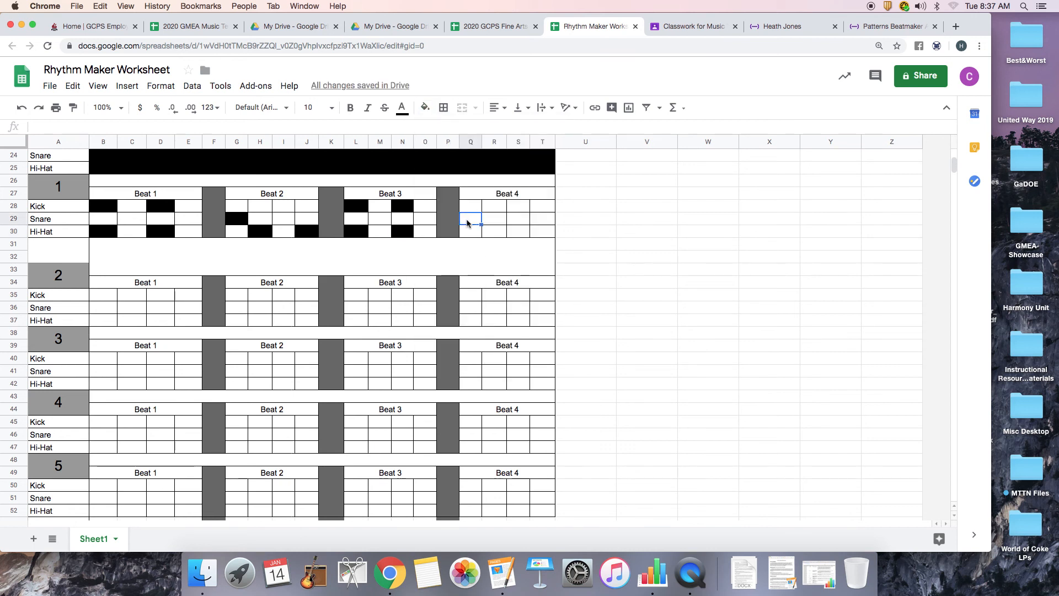
pyautogui.click(424, 107)
pyautogui.click(434, 150)
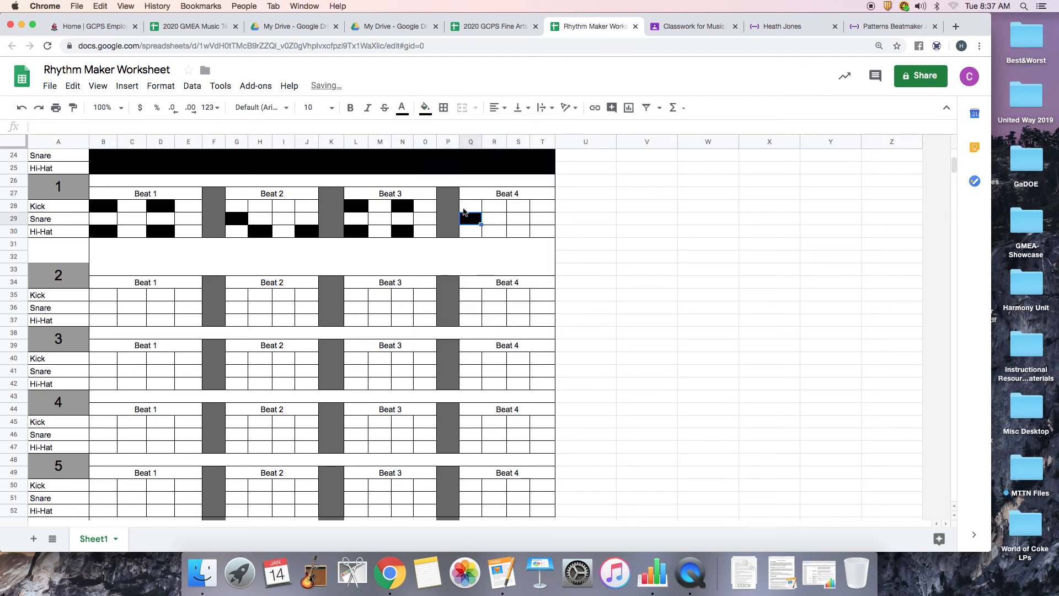
pyautogui.click(489, 230)
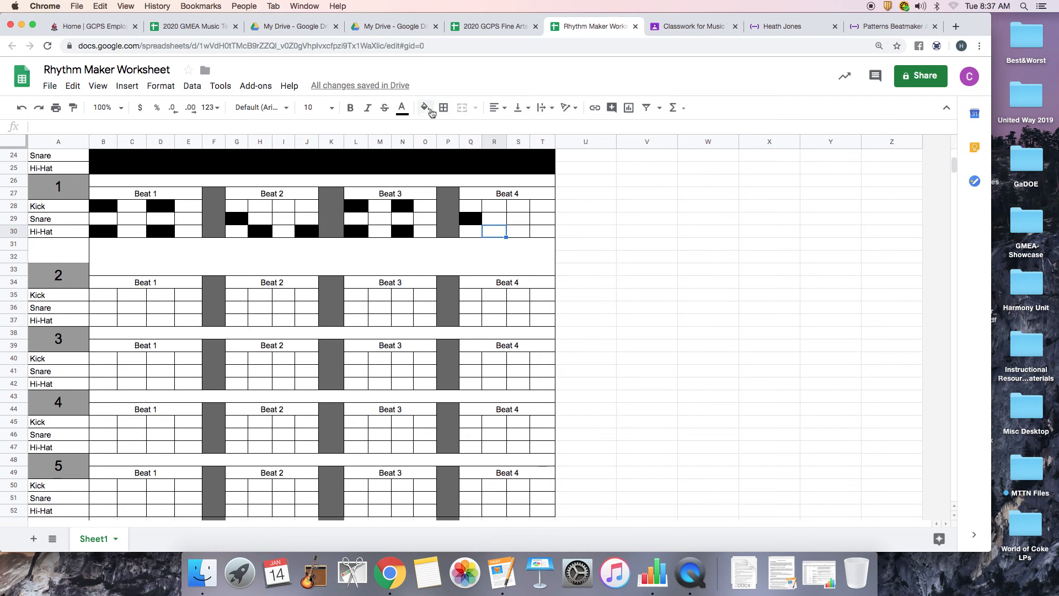
pyautogui.click(425, 109)
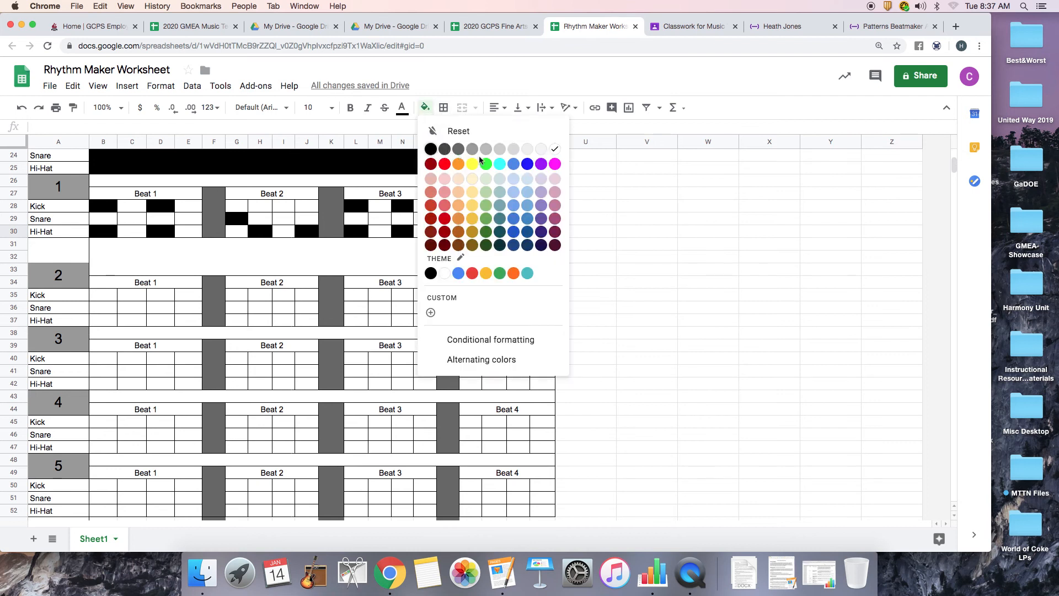
pyautogui.click(434, 151)
pyautogui.click(426, 109)
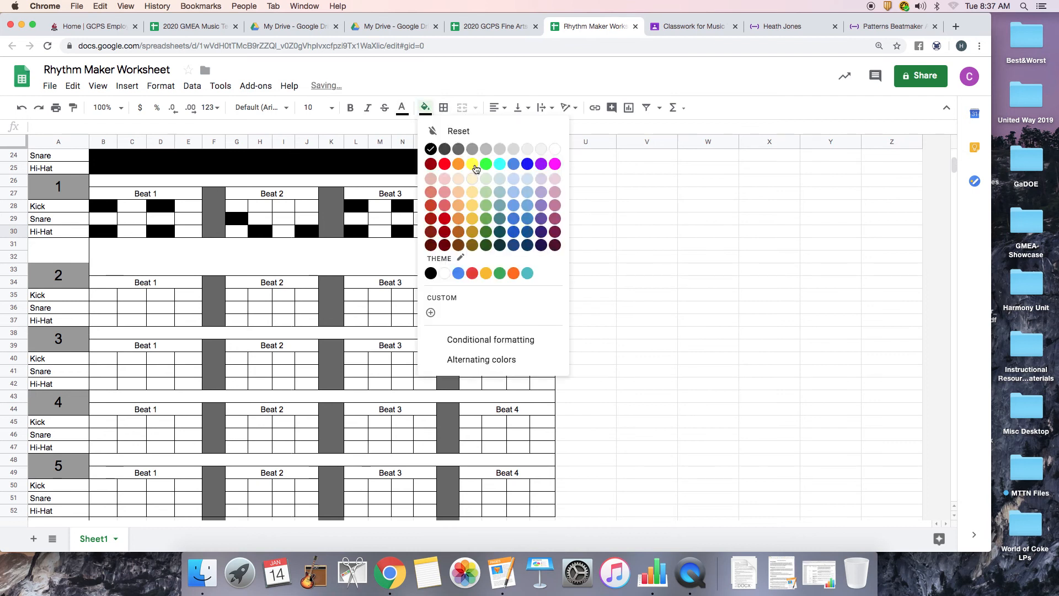
pyautogui.click(431, 150)
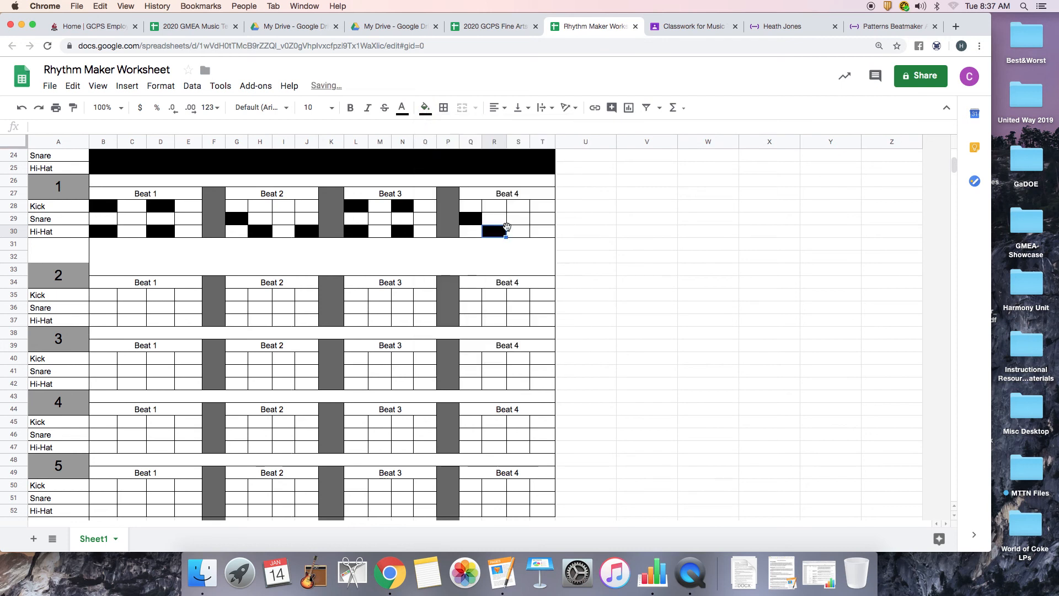
pyautogui.click(538, 231)
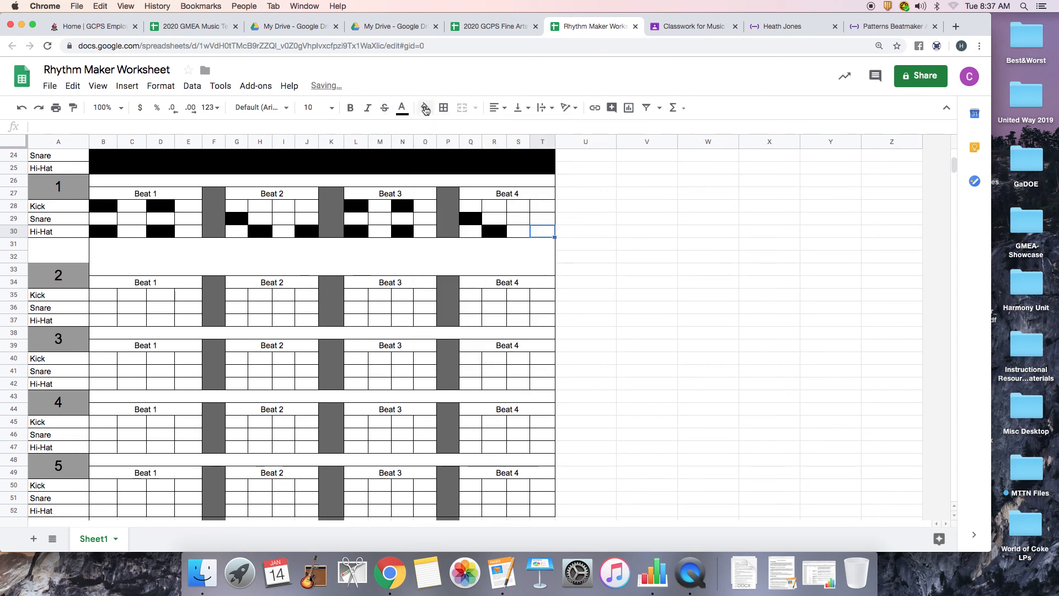
pyautogui.click(425, 108)
pyautogui.click(431, 150)
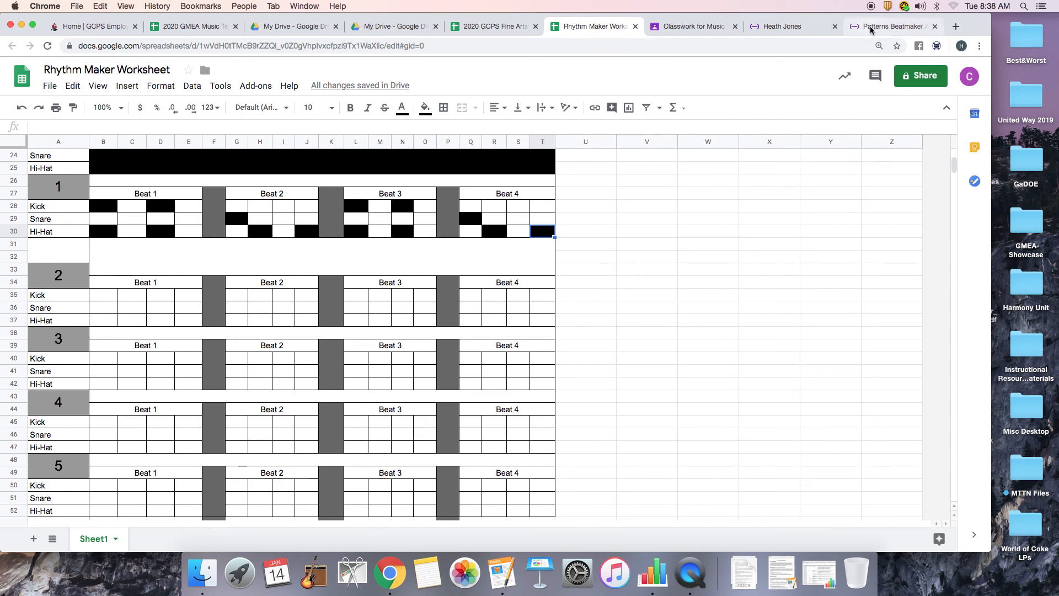
# - Switch to the Patterns Beatmaker Assignment in Soundtrap and mute the Example 3 track
pyautogui.click(884, 27)
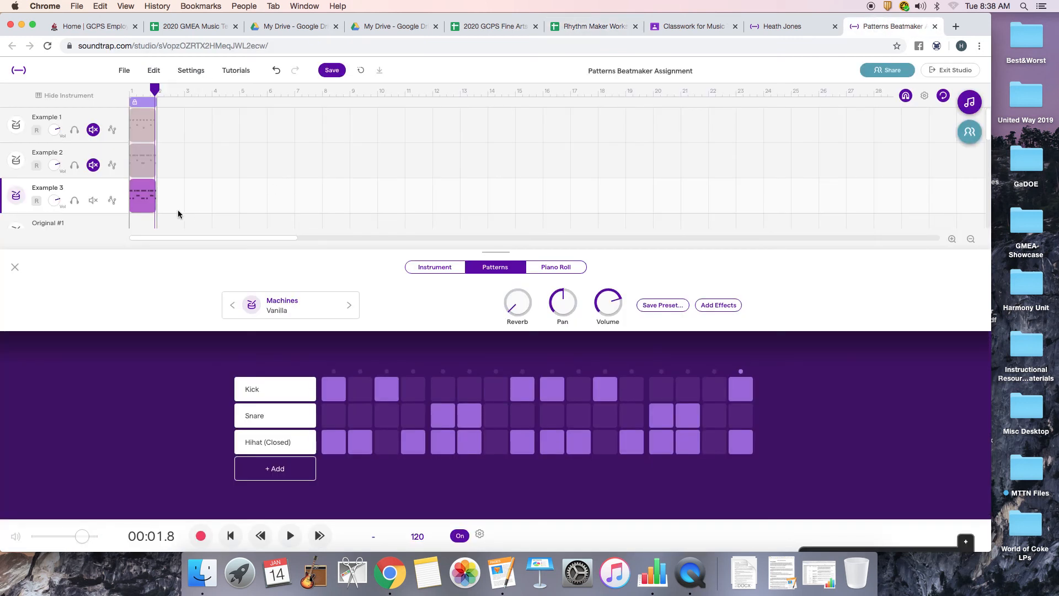
pyautogui.scroll(-2, 181, 211)
pyautogui.click(93, 175)
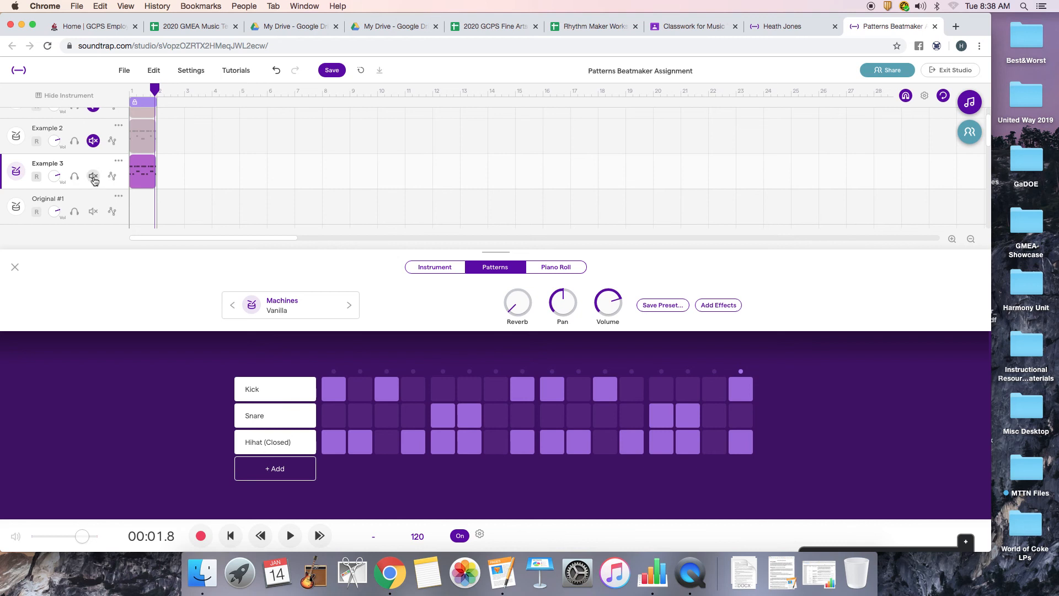
pyautogui.scroll(-5, 123, 191)
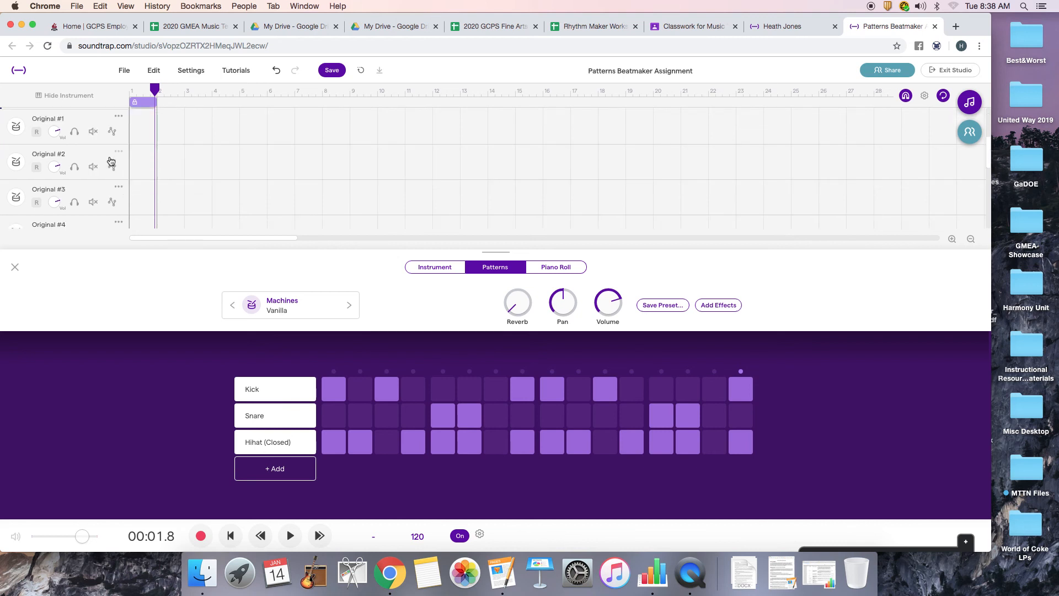
pyautogui.scroll(3, 112, 163)
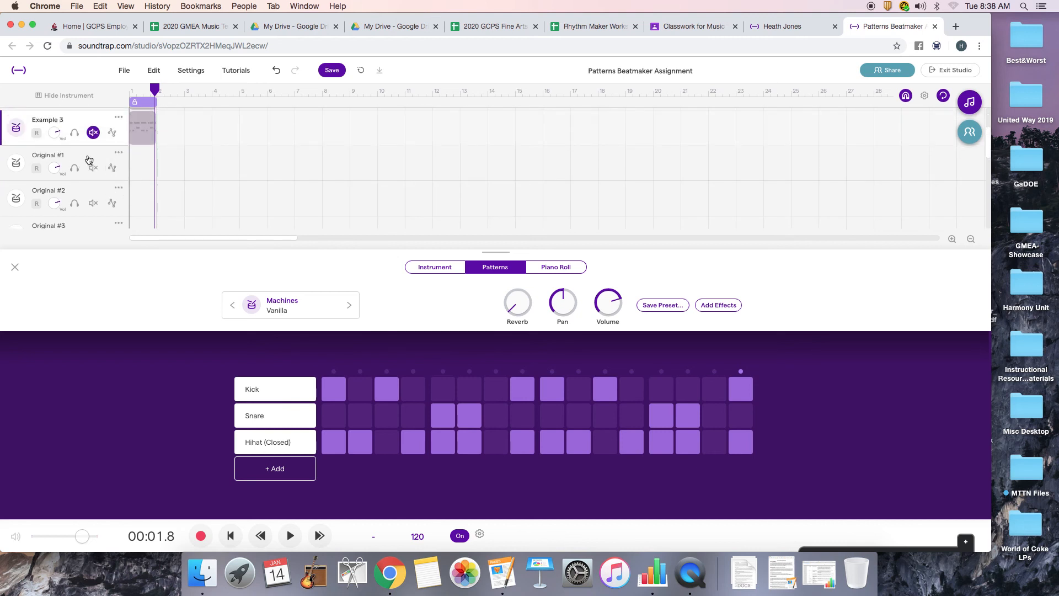
# - Enter Beat 1 of pattern 1 on the Original #1 track with kicks and closed hi-hats on steps 1 and 3
pyautogui.click(89, 159)
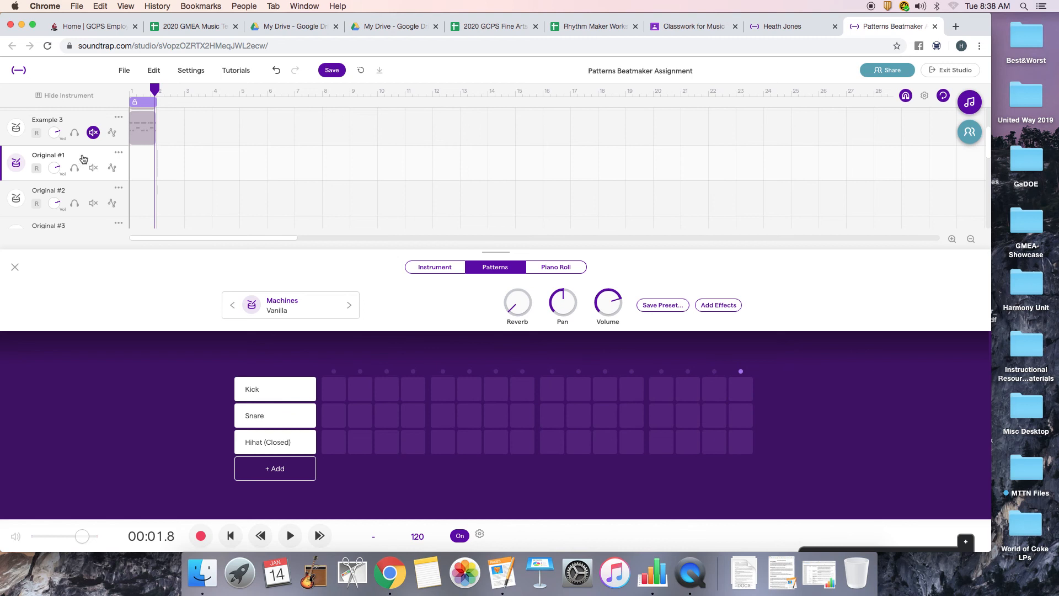
pyautogui.click(335, 390)
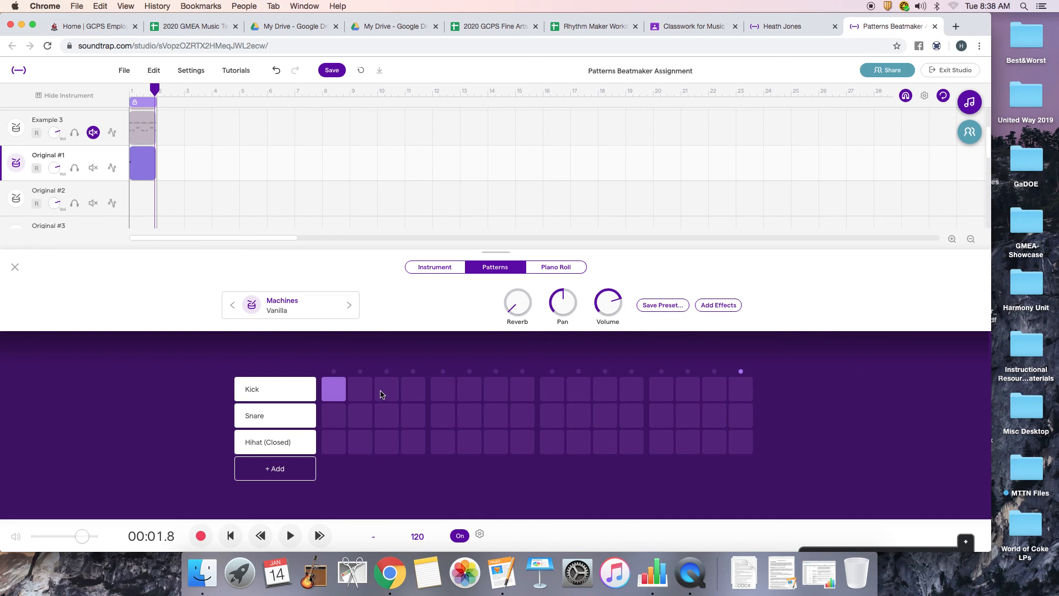
pyautogui.click(382, 391)
pyautogui.click(605, 26)
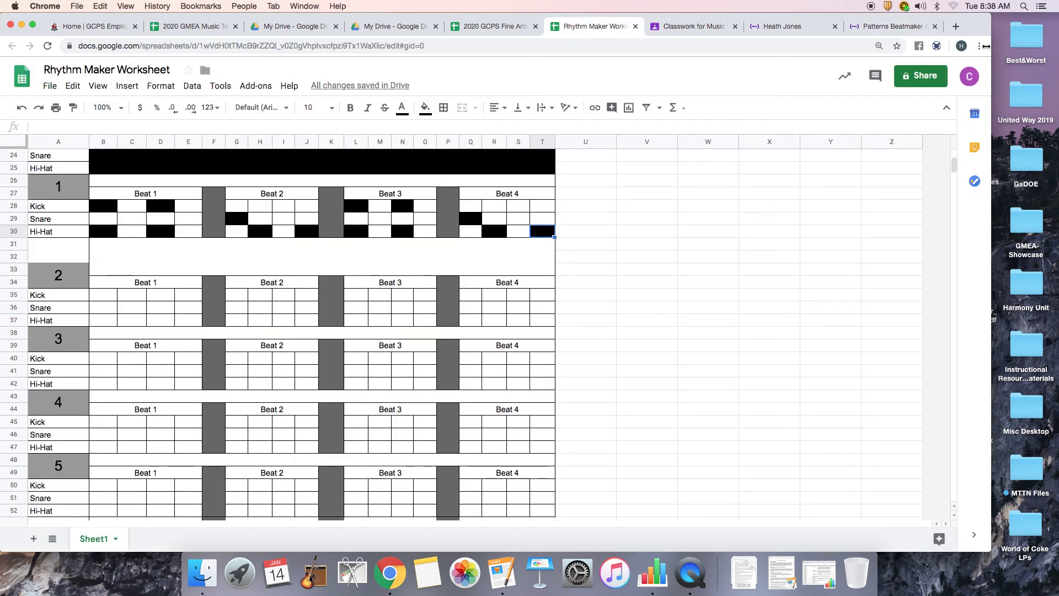
pyautogui.click(890, 26)
pyautogui.click(340, 442)
pyautogui.click(385, 444)
# - Enter Beat 2 on the Original #1 track with a snare on step 5 and closed hi-hats on steps 6 and 8
pyautogui.click(445, 416)
pyautogui.click(467, 440)
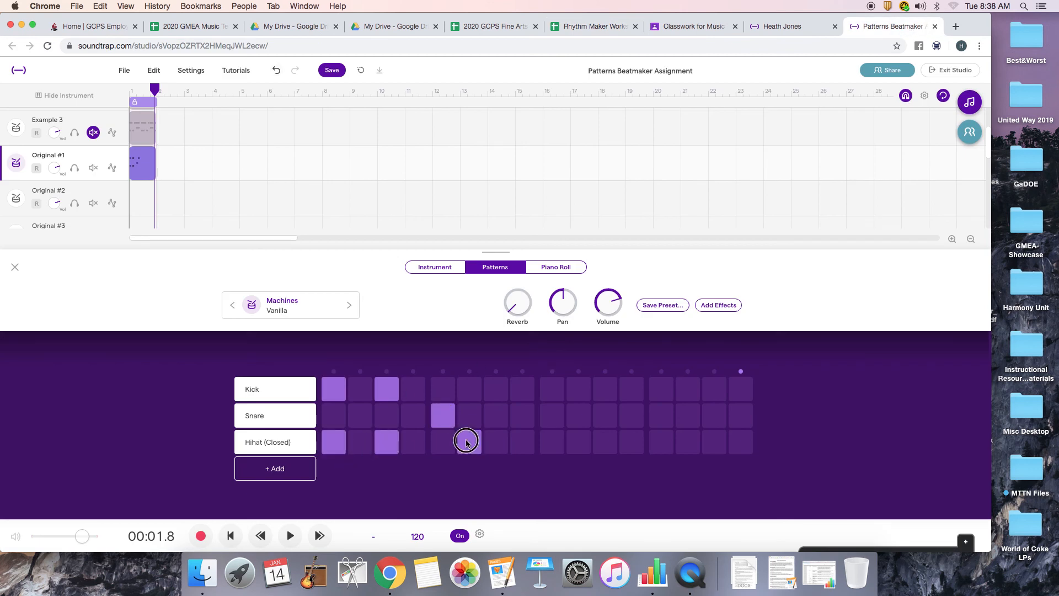
pyautogui.click(522, 443)
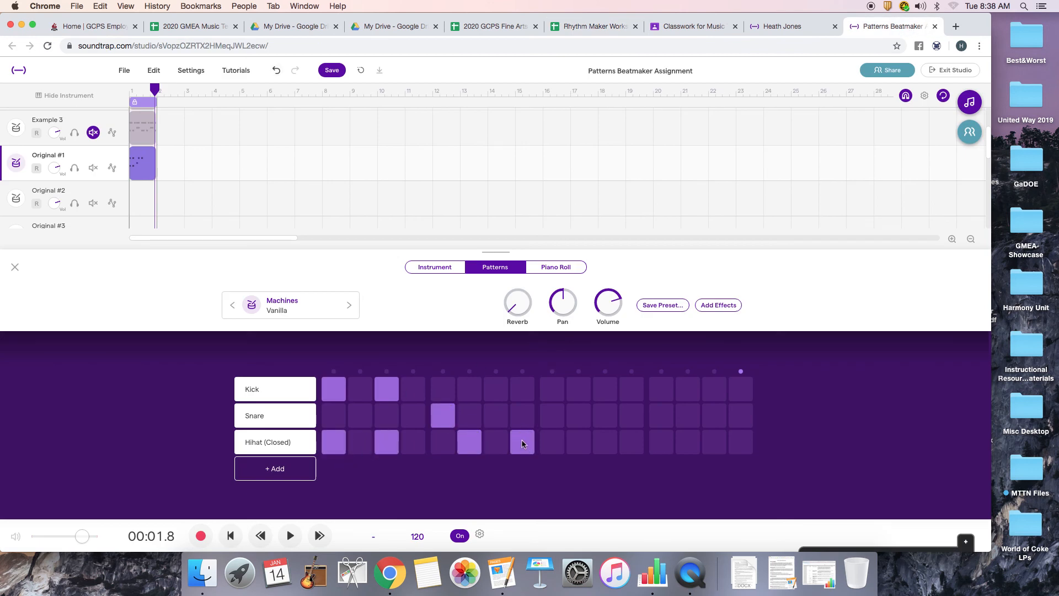
# - Complete Original #1 with kicks and hi-hats on steps 9 and 11, a snare on step 13, and hi-hats on steps 14 and 16
pyautogui.click(554, 392)
pyautogui.click(605, 389)
pyautogui.click(555, 443)
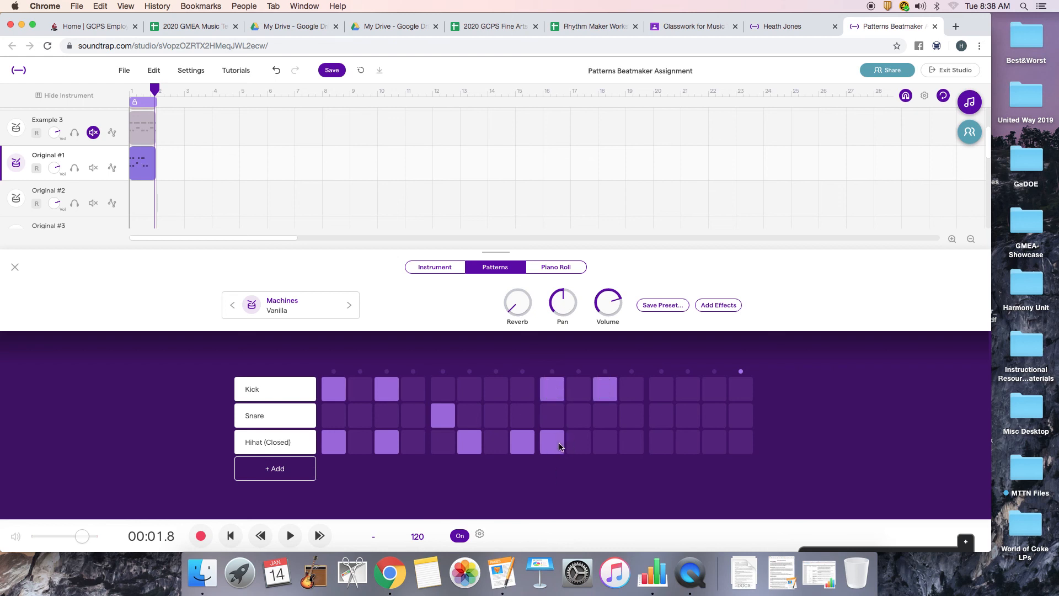
pyautogui.click(606, 444)
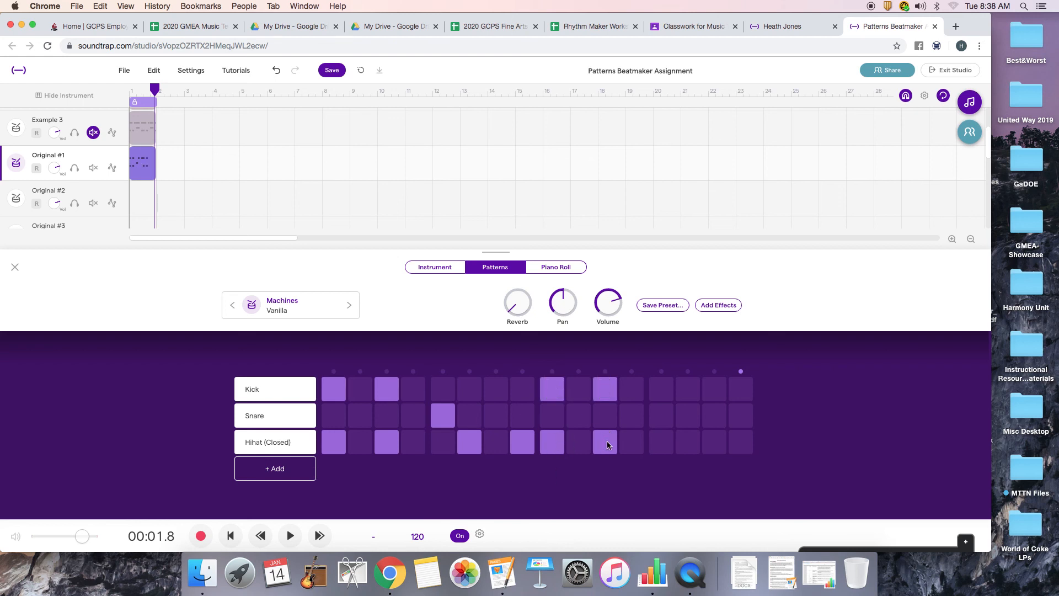
pyautogui.click(669, 419)
pyautogui.click(686, 442)
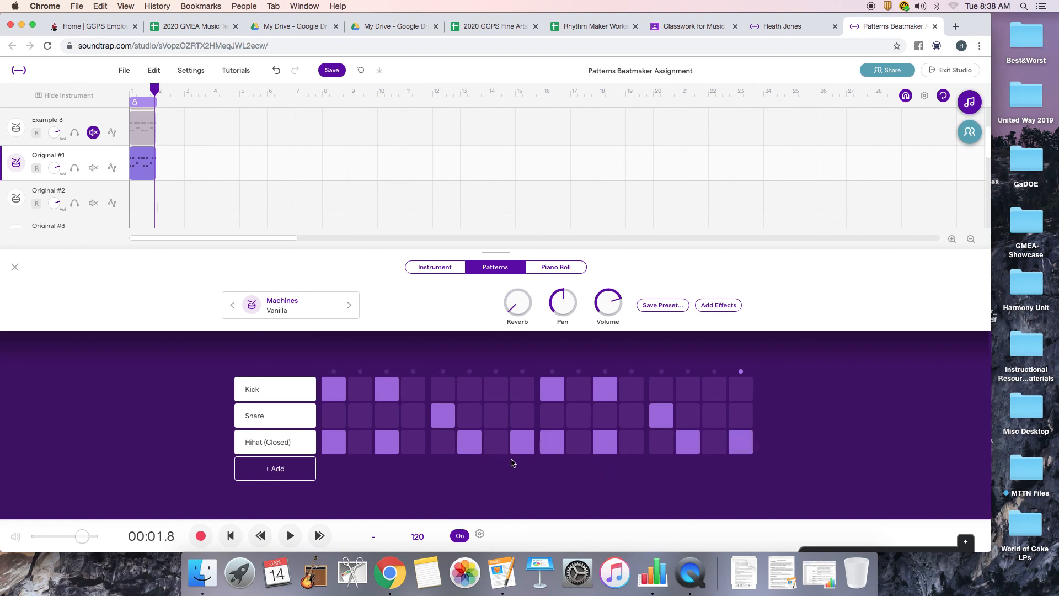
# - Play back the Original #1 pattern and stop it after listening
pyautogui.press('space')
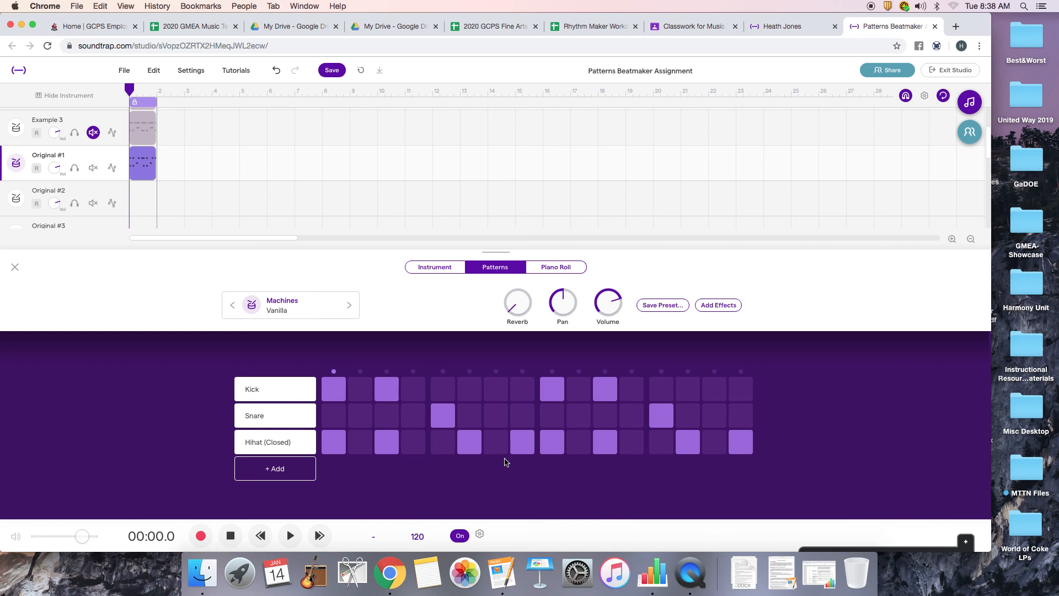
pyautogui.press('space')
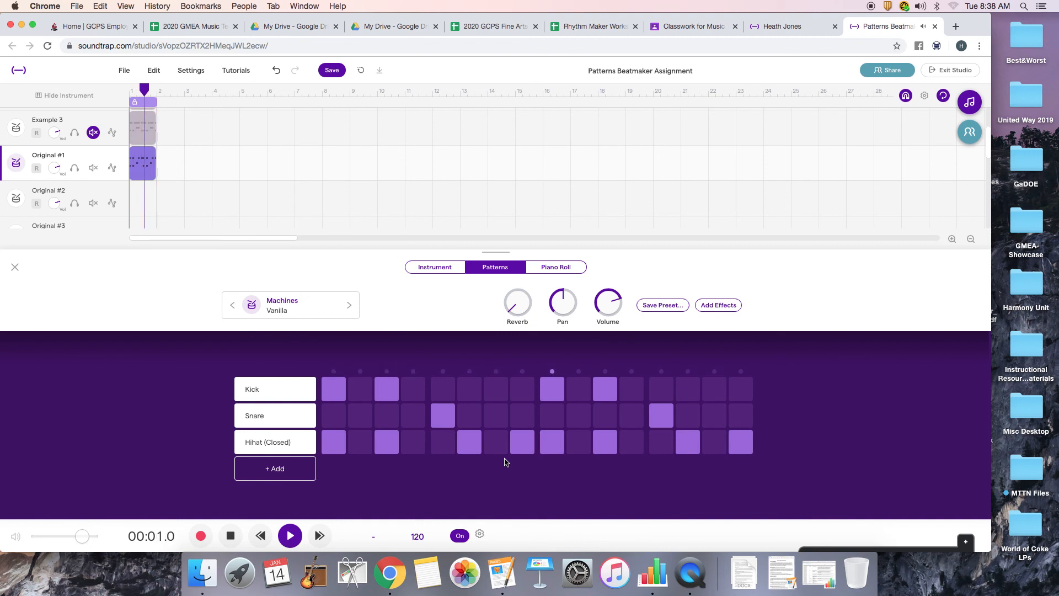
pyautogui.press('space')
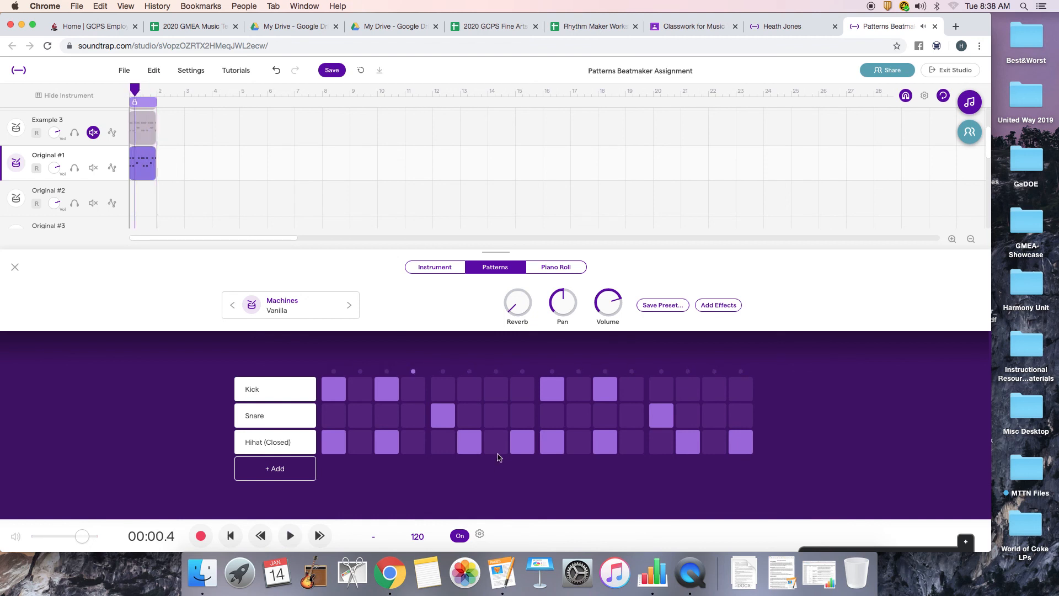
# - Try the Clean Black drum kit on the Original #1 track and listen to the pattern with it
pyautogui.click(298, 308)
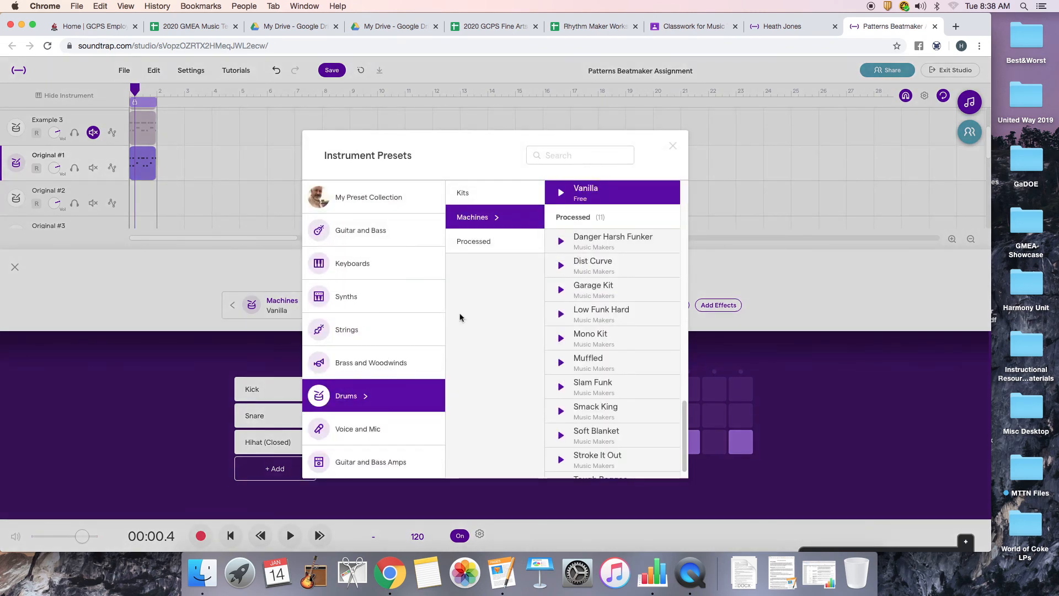
pyautogui.click(469, 195)
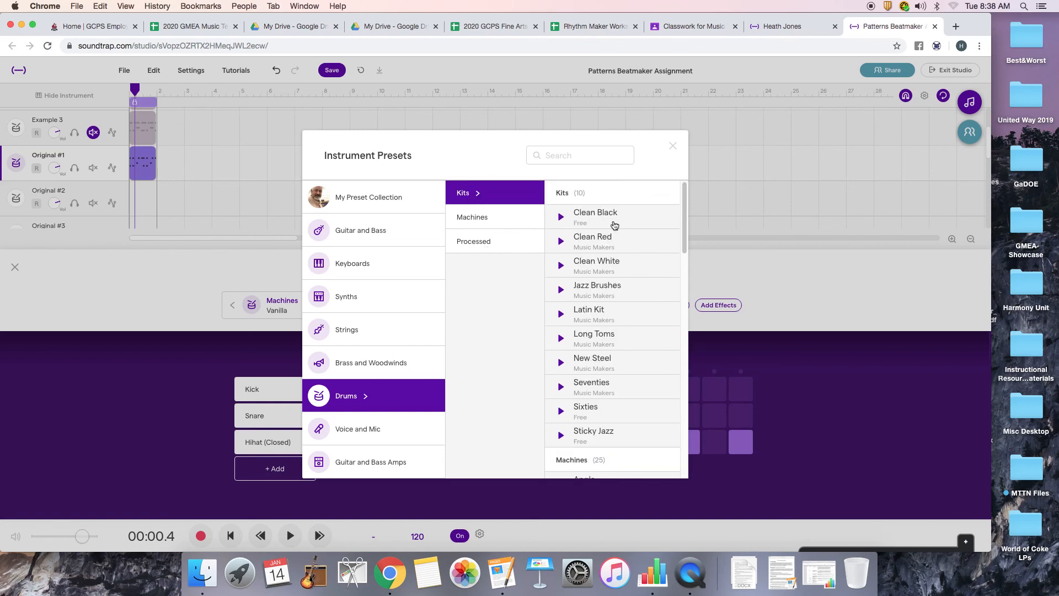
pyautogui.click(608, 222)
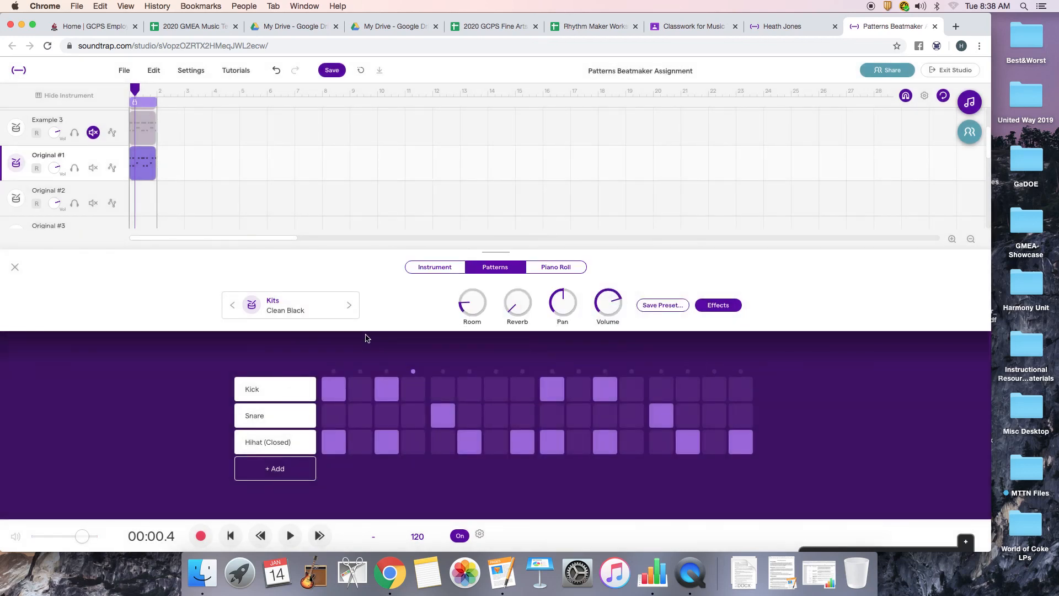
pyautogui.press('space')
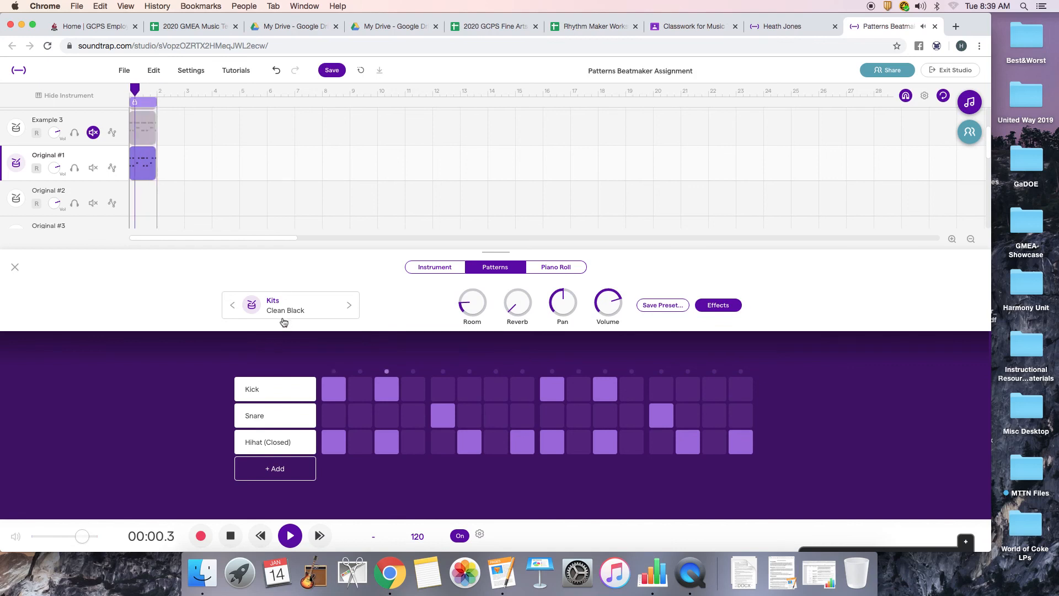
pyautogui.press('space')
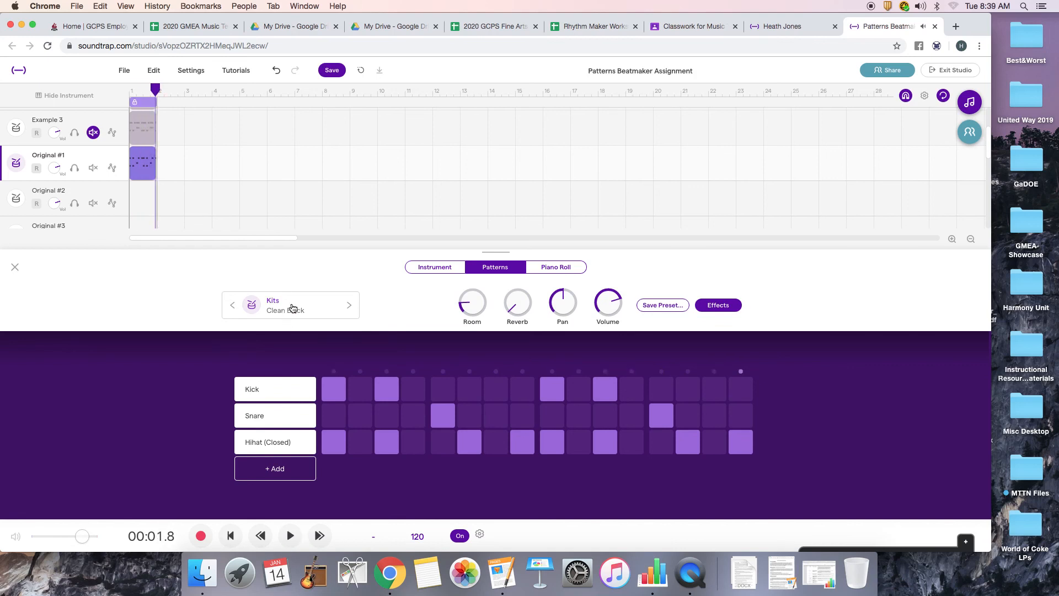
# - Change the Original #1 instrument to the Gorilla drum machine and listen to the pattern with it
pyautogui.click(292, 307)
pyautogui.click(495, 219)
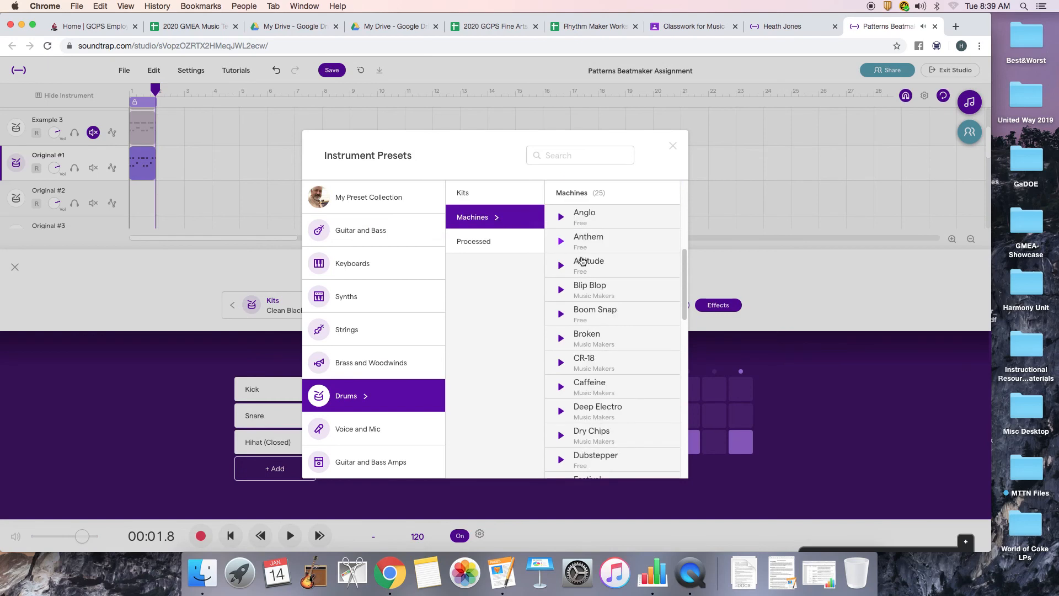
pyautogui.scroll(-3, 595, 371)
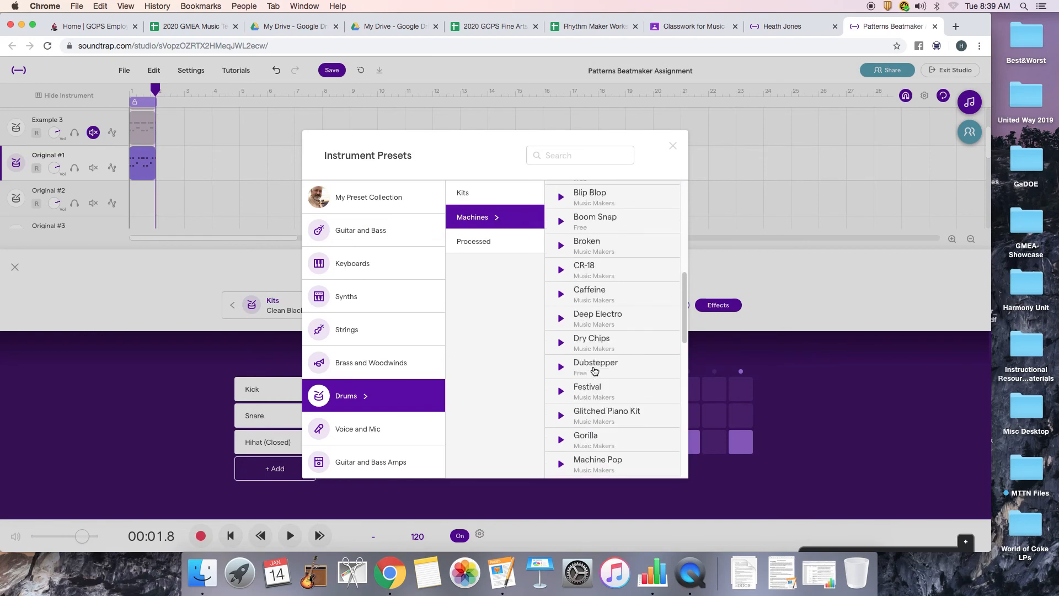
pyautogui.scroll(-2, 594, 371)
pyautogui.click(602, 354)
pyautogui.press('space')
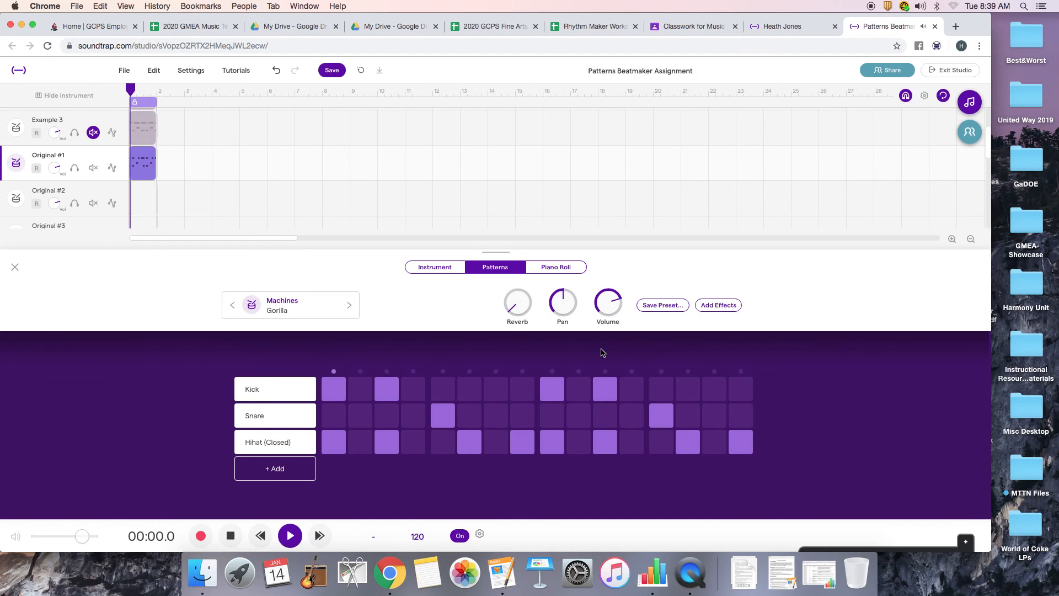
pyautogui.press('space')
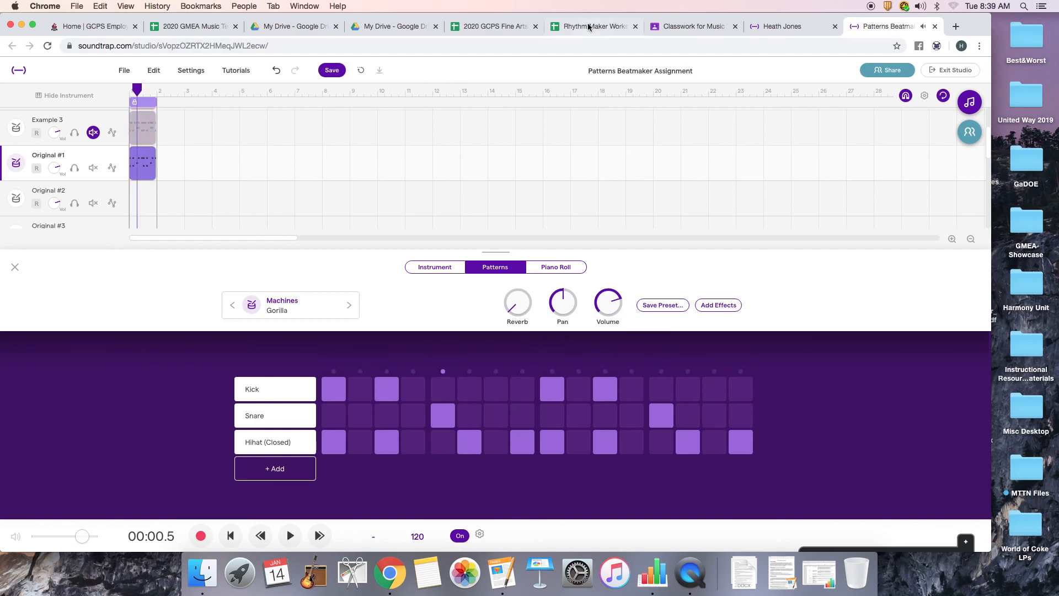
# - Review patterns 2 to 5 in the Rhythm Maker Worksheet and the corresponding Original tracks in Soundtrap
pyautogui.click(611, 29)
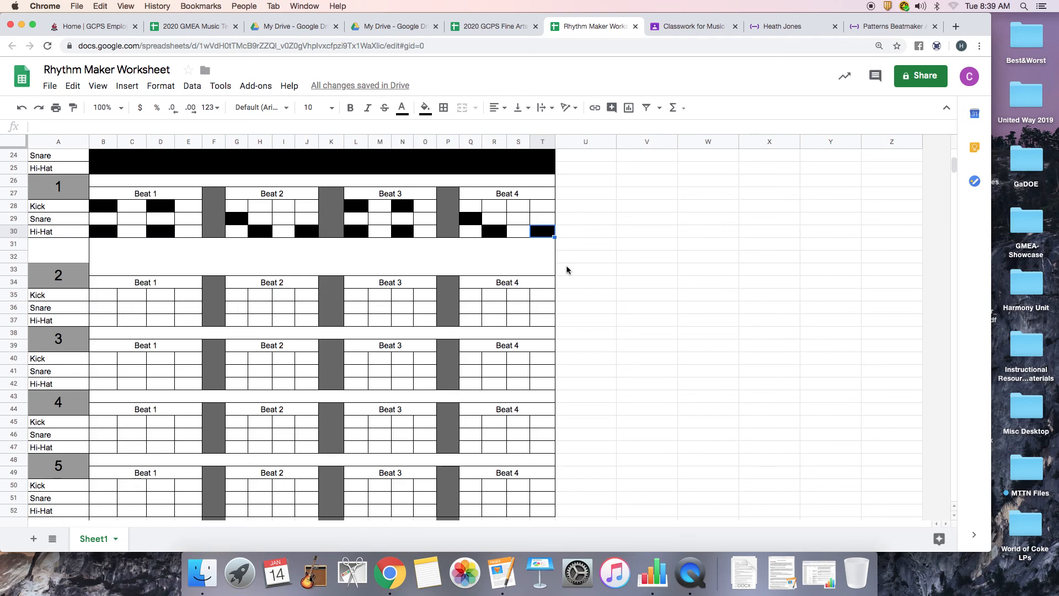
pyautogui.click(893, 26)
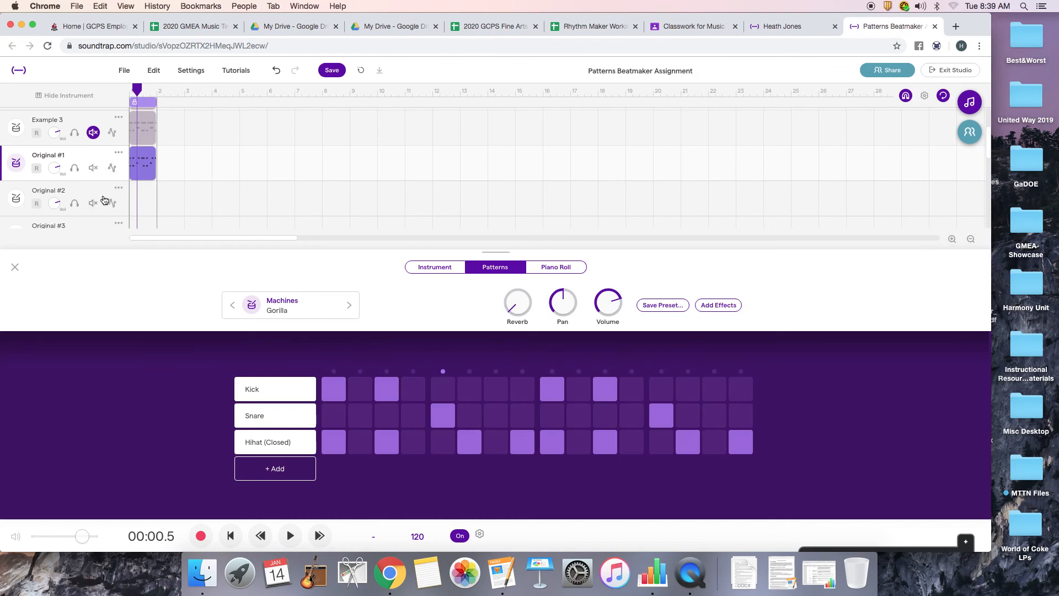
pyautogui.scroll(-5, 104, 200)
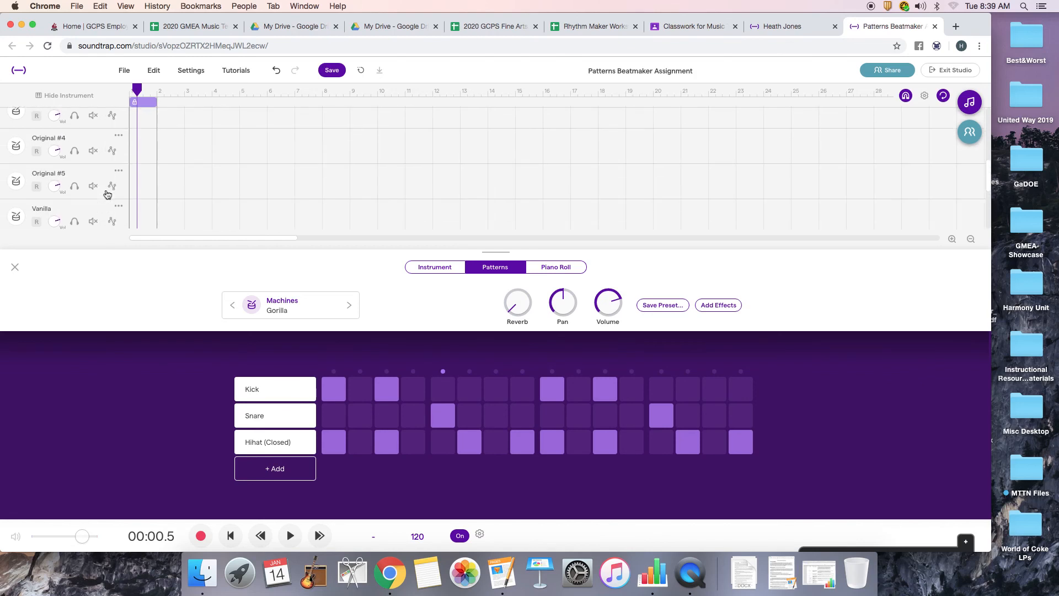
# - Hide the Original #1 instrument editor so the full list of tracks from Example 1 to Vanilla is in view
pyautogui.scroll(1, 107, 194)
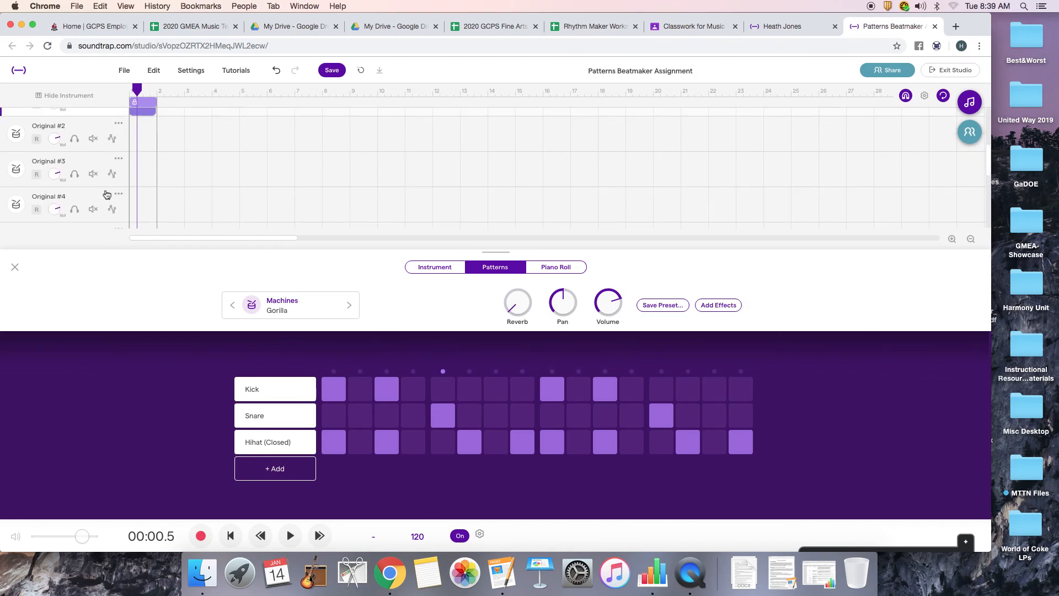
pyautogui.click(15, 270)
pyautogui.scroll(3, 267, 293)
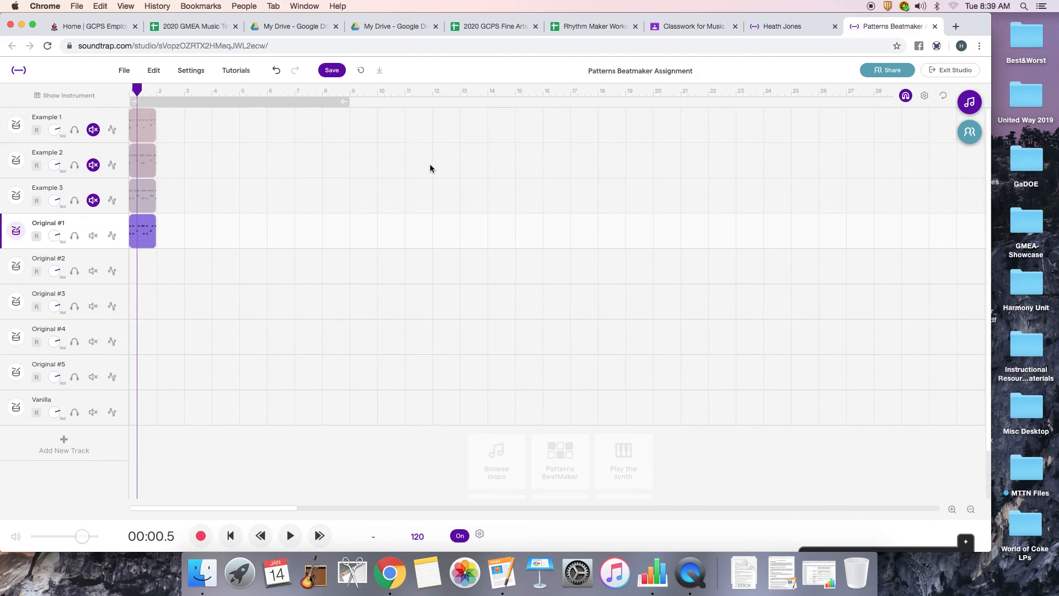
# - Rename the project with the class code 8A followed by the student's last name and first initial, and save it
pyautogui.click(632, 74)
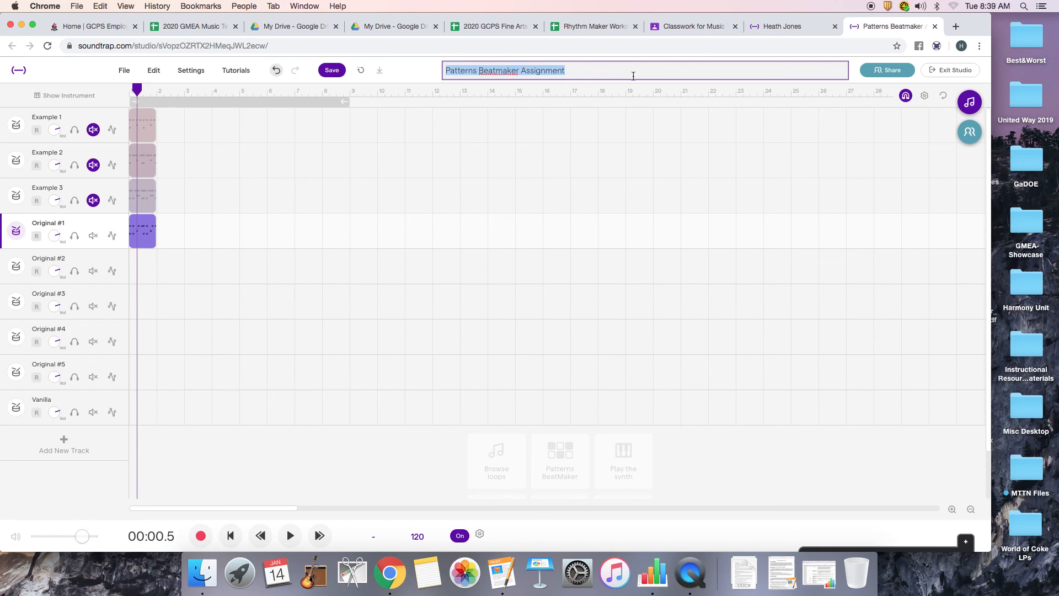
pyautogui.write('8A Jones, H')
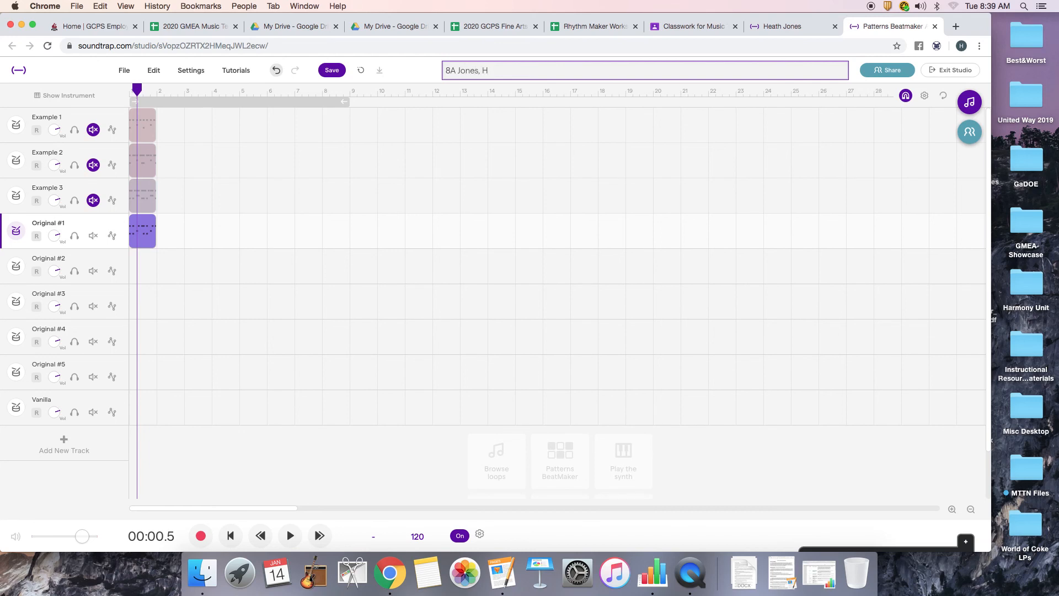
pyautogui.press('Return')
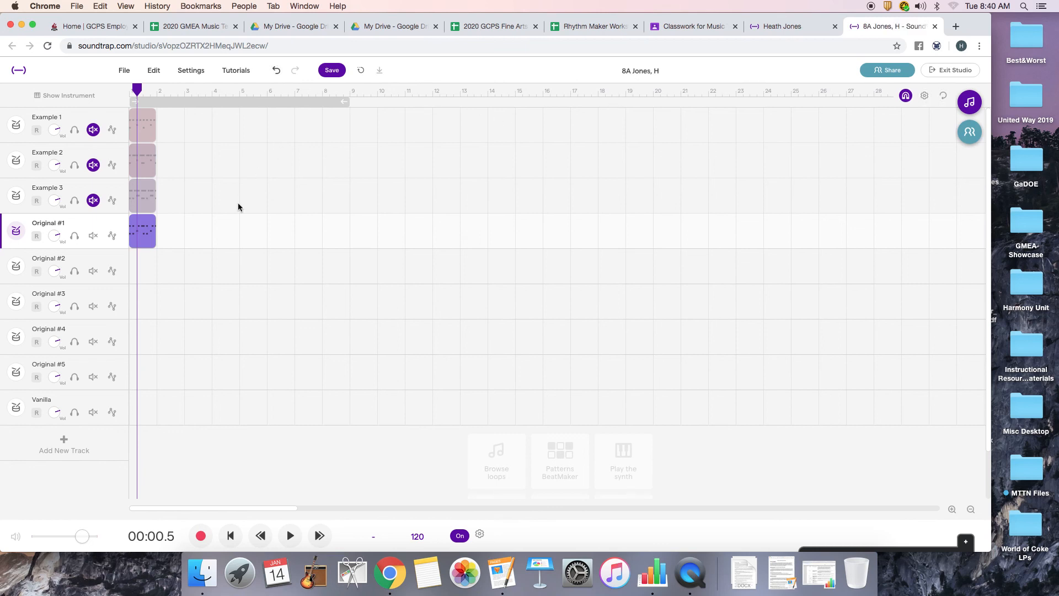
pyautogui.click(332, 71)
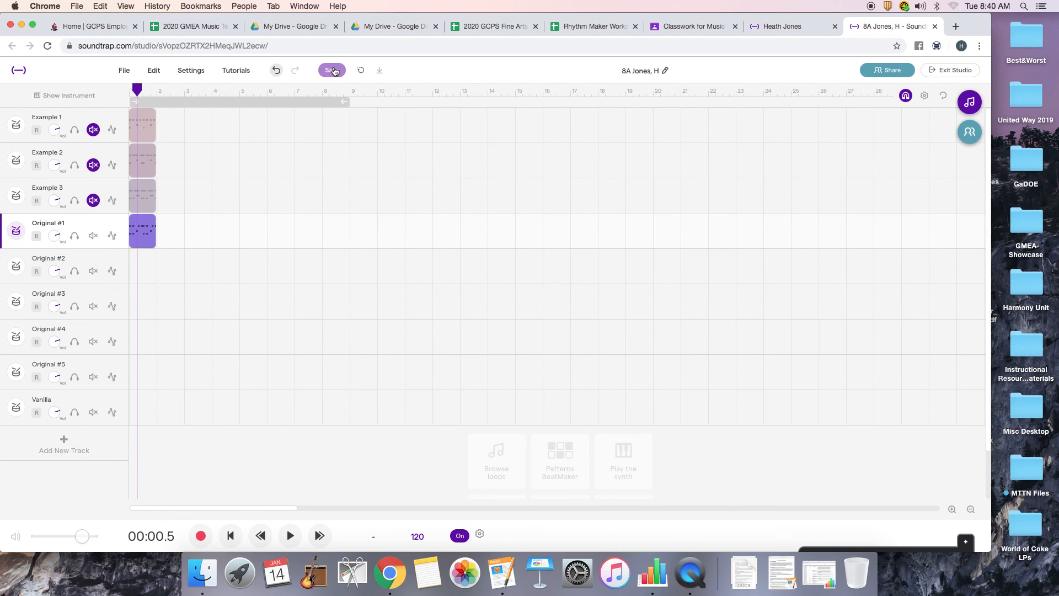